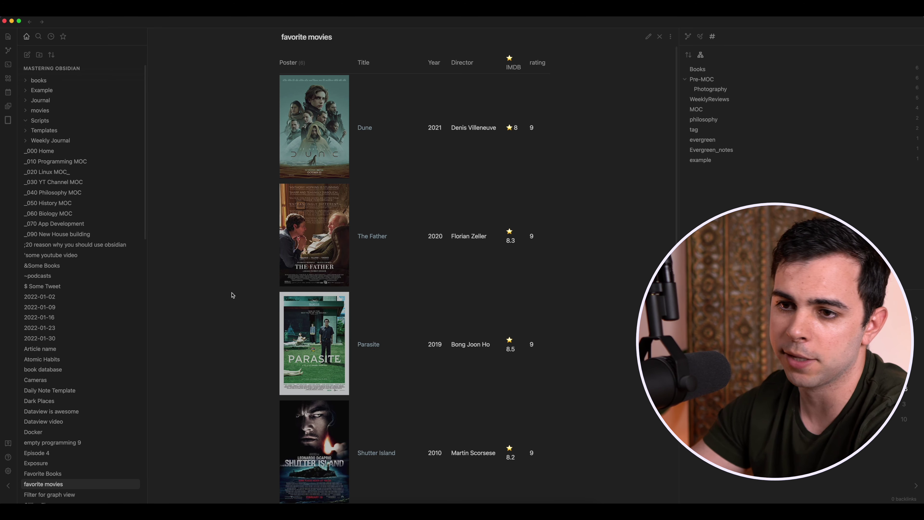
# Open the Book Search plugin's page by searching 'book sea' in the community plugin browser
pyautogui.click(8, 470)
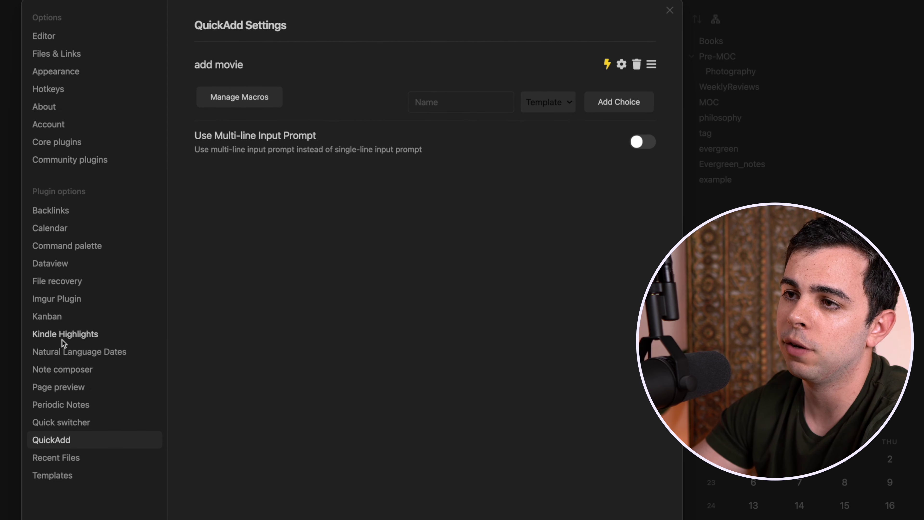
pyautogui.click(81, 159)
pyautogui.click(626, 72)
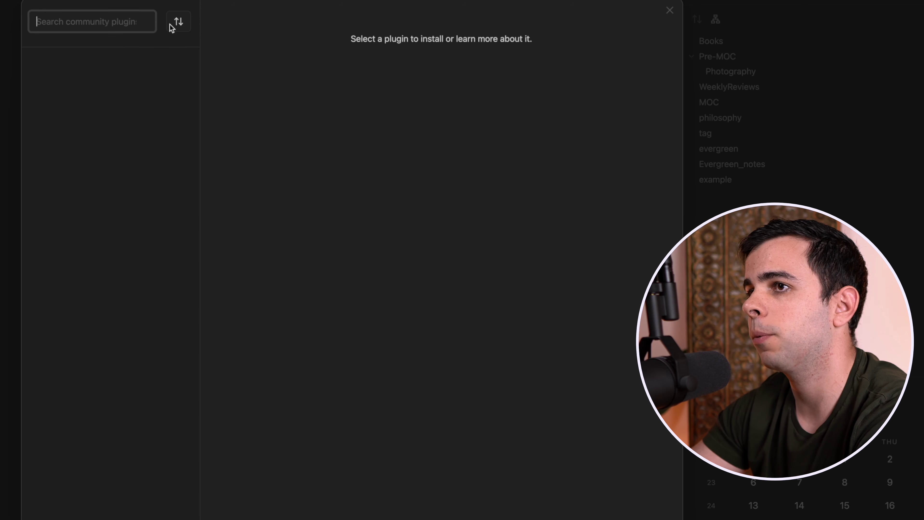
pyautogui.write('book sea')
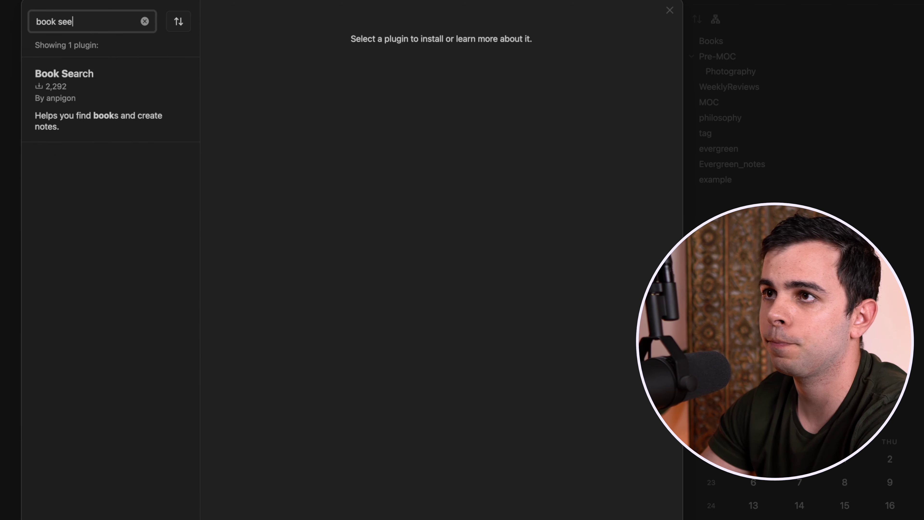
pyautogui.click(196, 109)
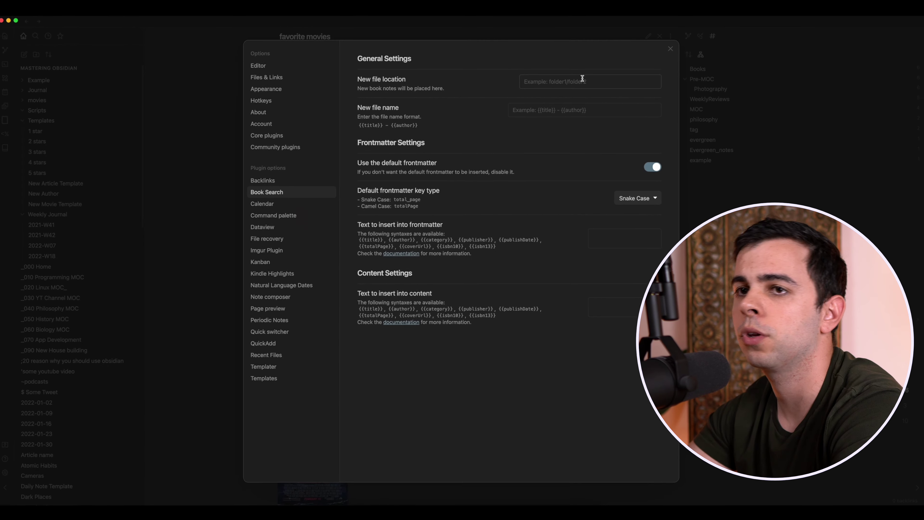
# Create a new vault folder named 'books'
pyautogui.press('Escape')
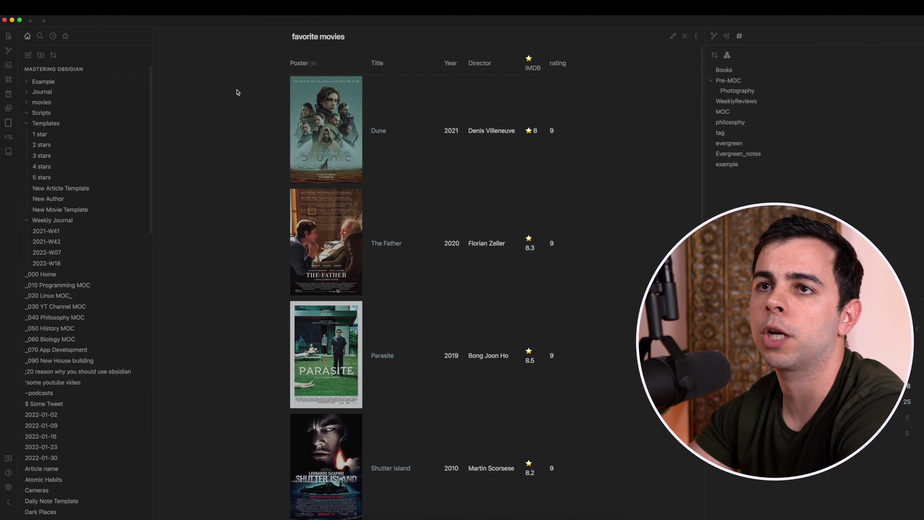
pyautogui.click(36, 54)
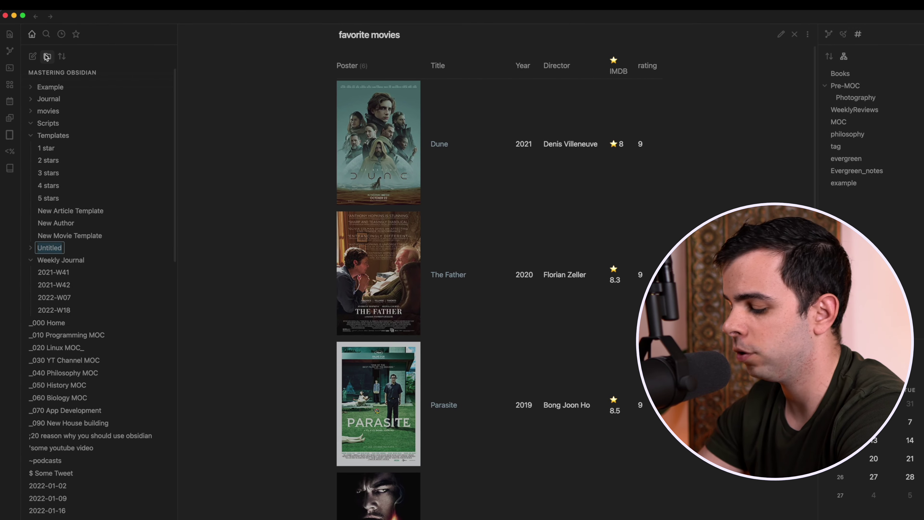
pyautogui.write('books')
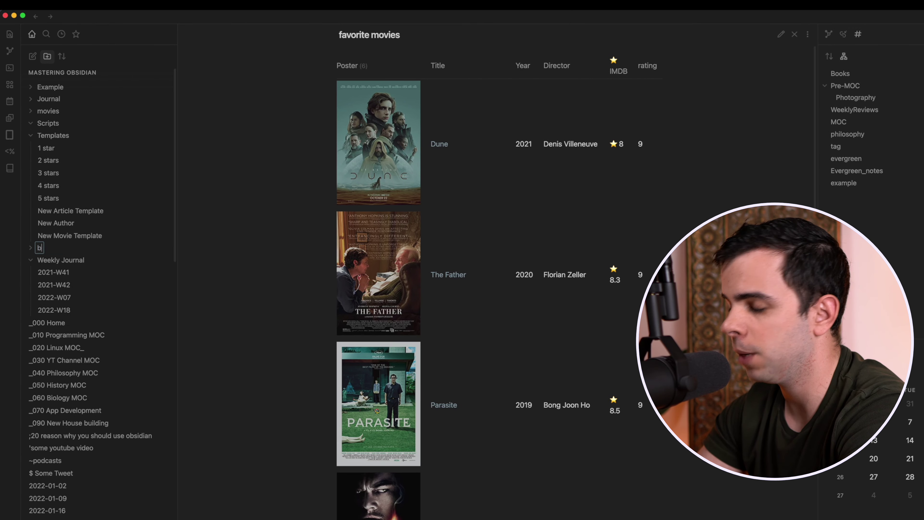
pyautogui.press('Return')
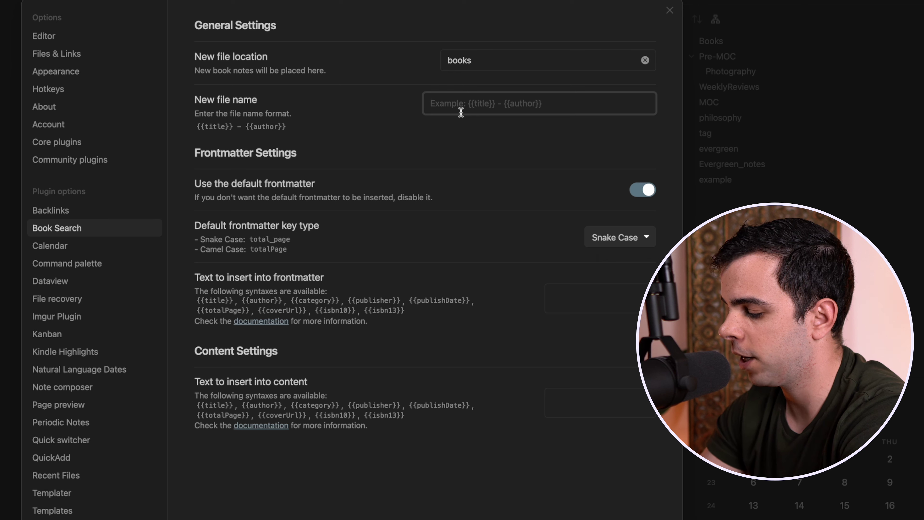
# Set Book Search's new file name format to {{title}}
pyautogui.click(458, 110)
pyautogui.write('{{title}}')
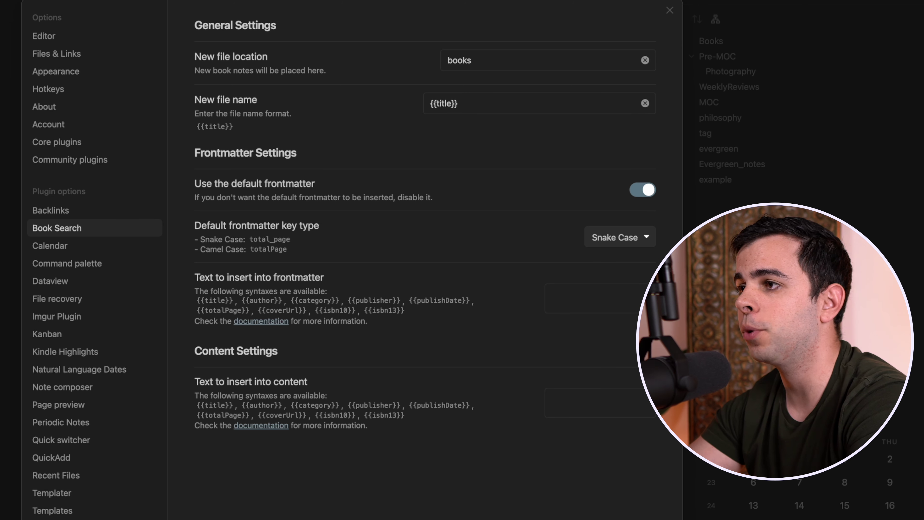
pyautogui.press('Escape')
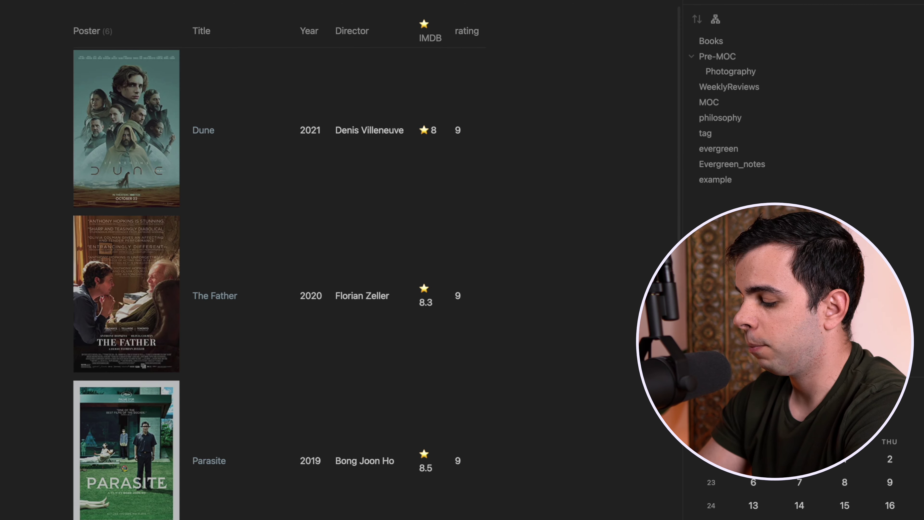
# Create a Book Search note for 'Ego Is the Enemy' and look over its isbn10 and isbn13 metadata
pyautogui.press('super+p')
pyautogui.write('book se')
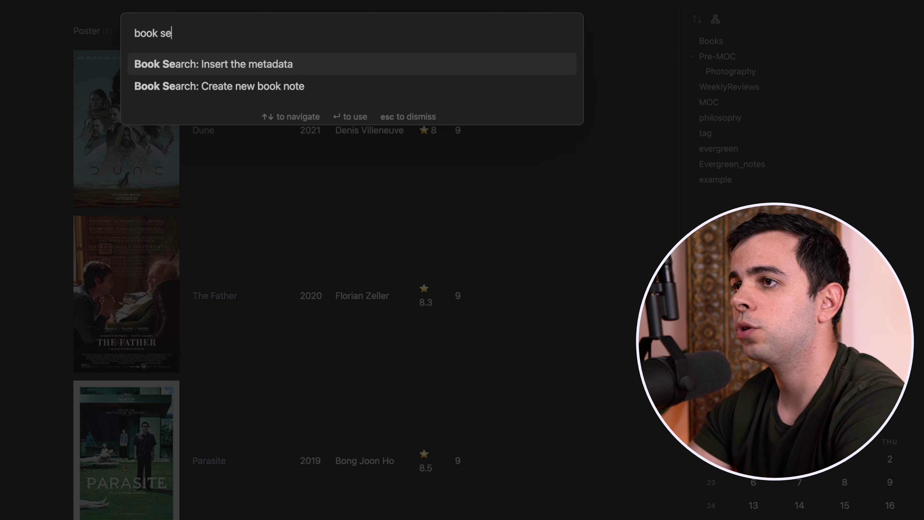
pyautogui.click(335, 86)
pyautogui.write('ego is t')
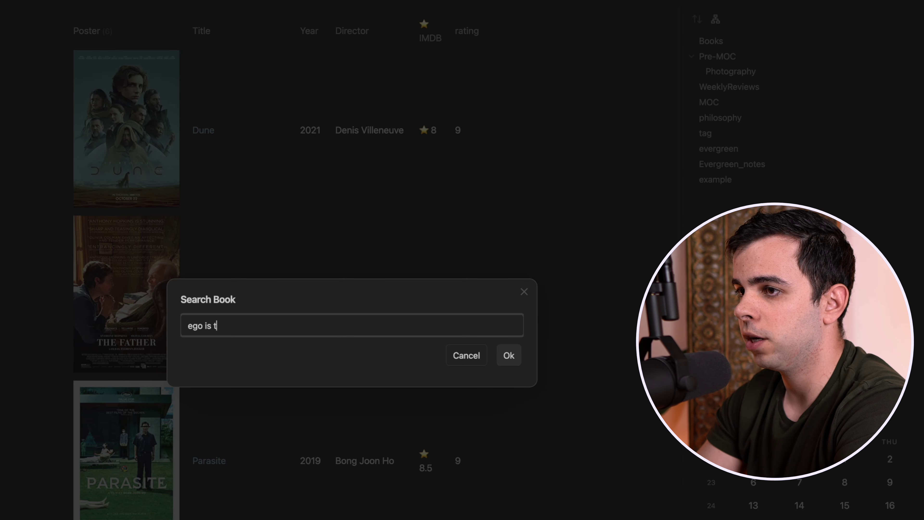
pyautogui.write('he enemy')
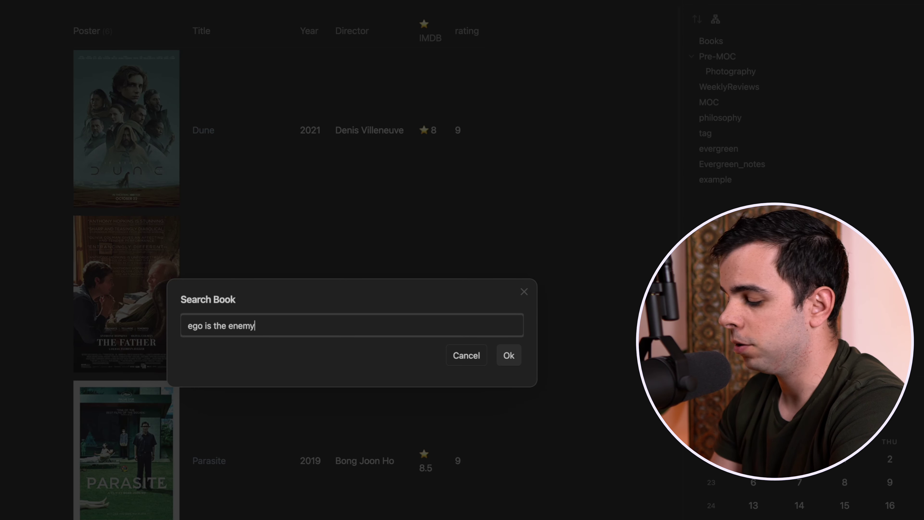
pyautogui.press('Return')
pyautogui.click(250, 66)
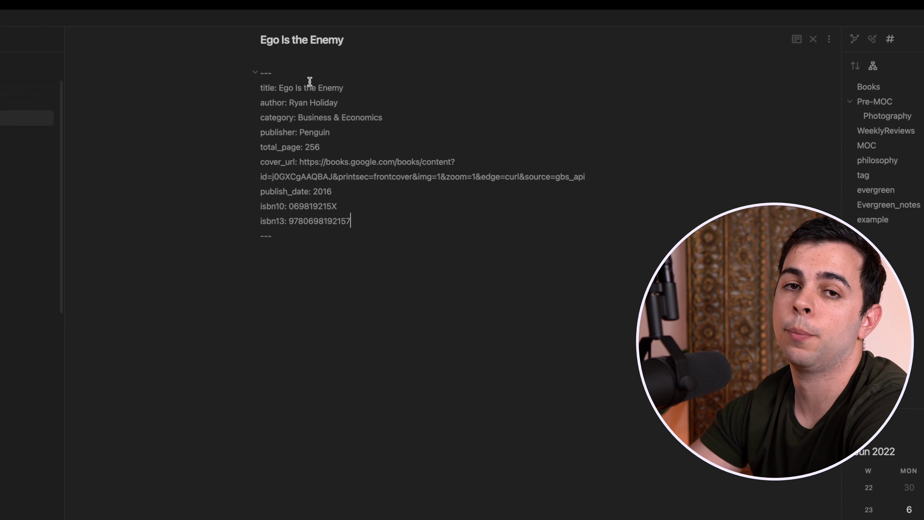
pyautogui.moveTo(366, 228); pyautogui.dragTo(235, 220)
pyautogui.click(410, 234)
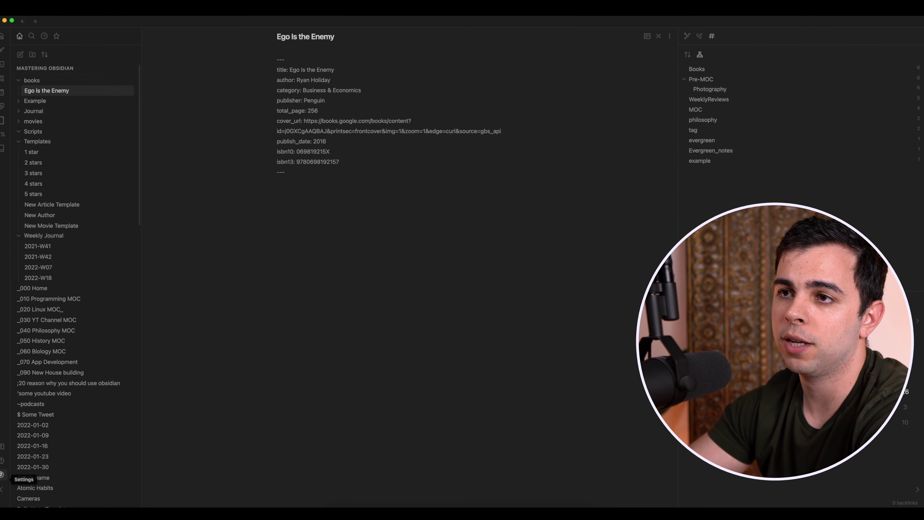
# Turn off Book Search's 'Use the default frontmatter' option
pyautogui.click(2, 474)
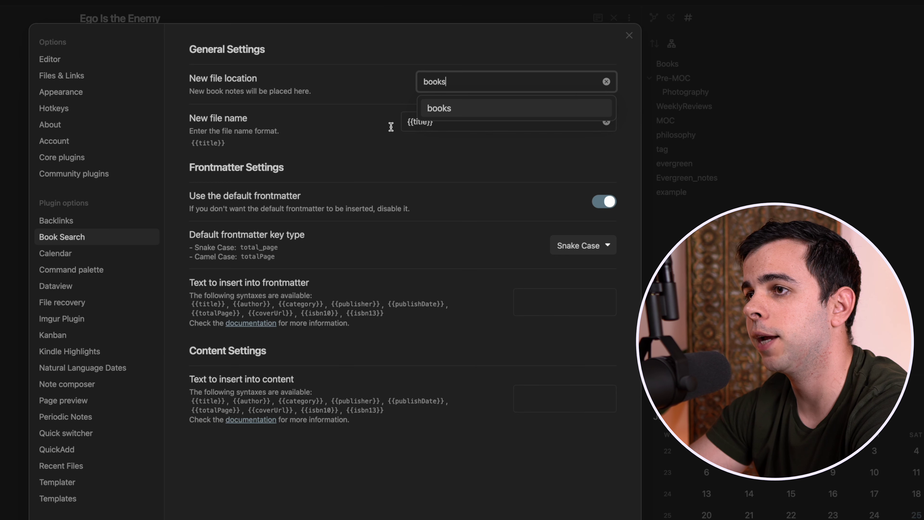
pyautogui.click(391, 126)
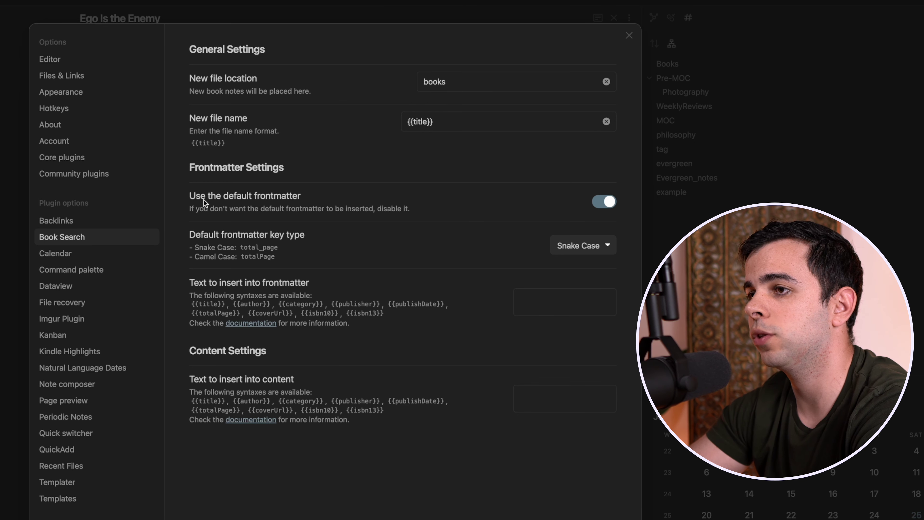
pyautogui.click(604, 201)
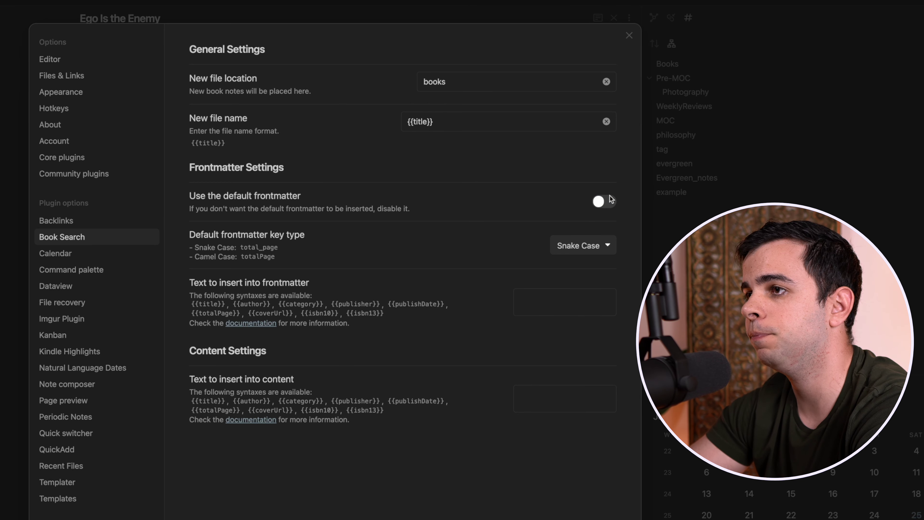
# Paste the custom frontmatter template ending with rating, date read and status fields
pyautogui.click(592, 290)
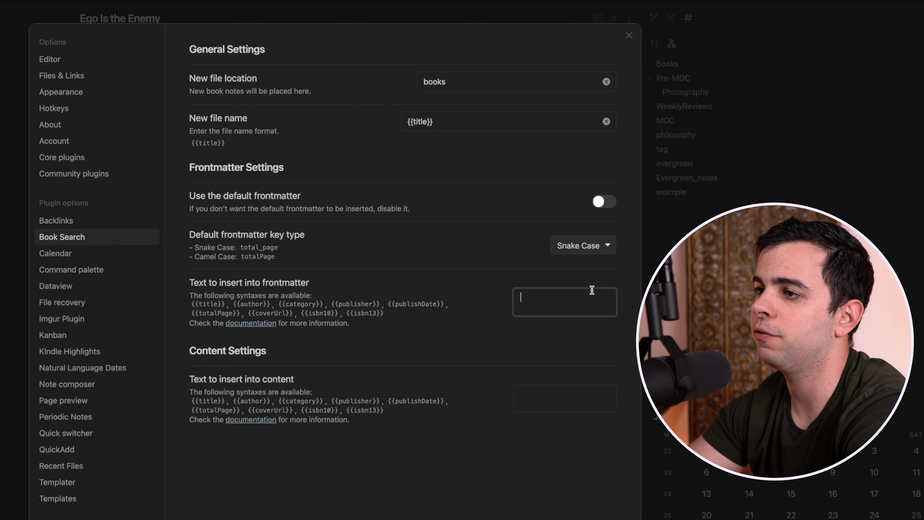
pyautogui.press('super+v')
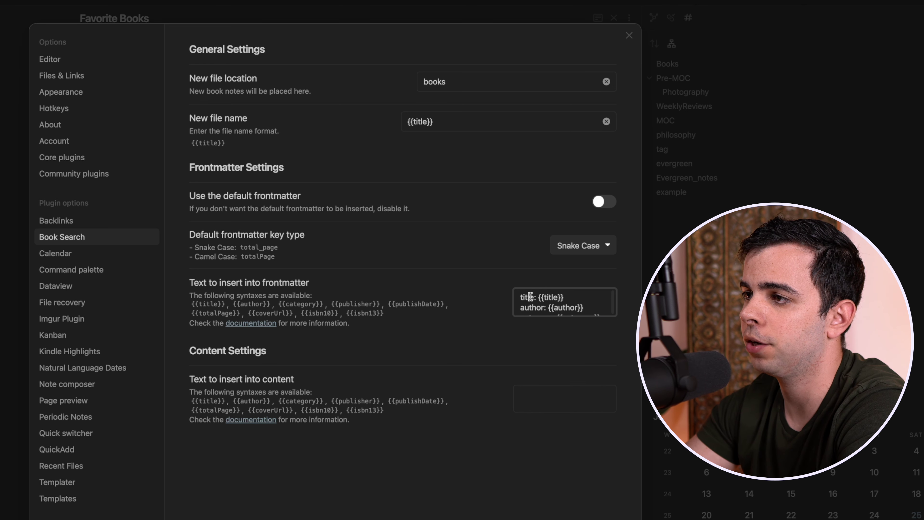
pyautogui.scroll(-2, 545, 297)
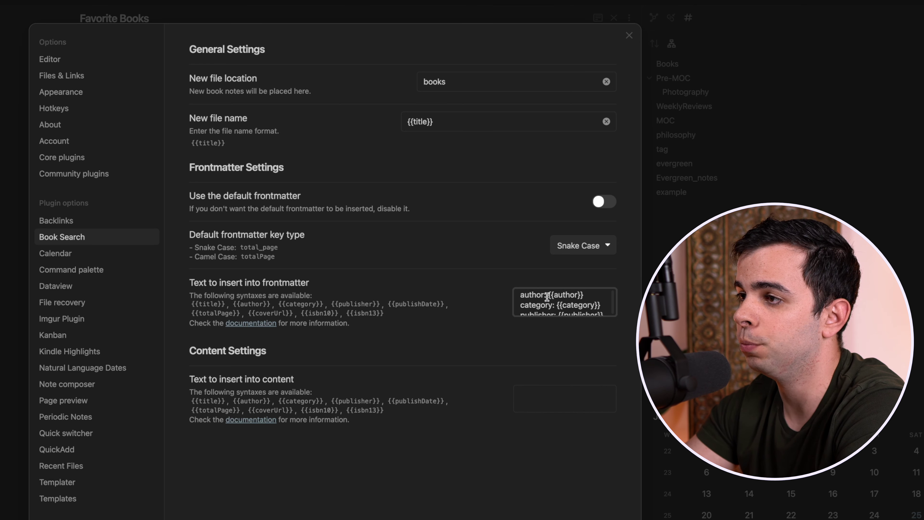
pyautogui.scroll(1, 547, 297)
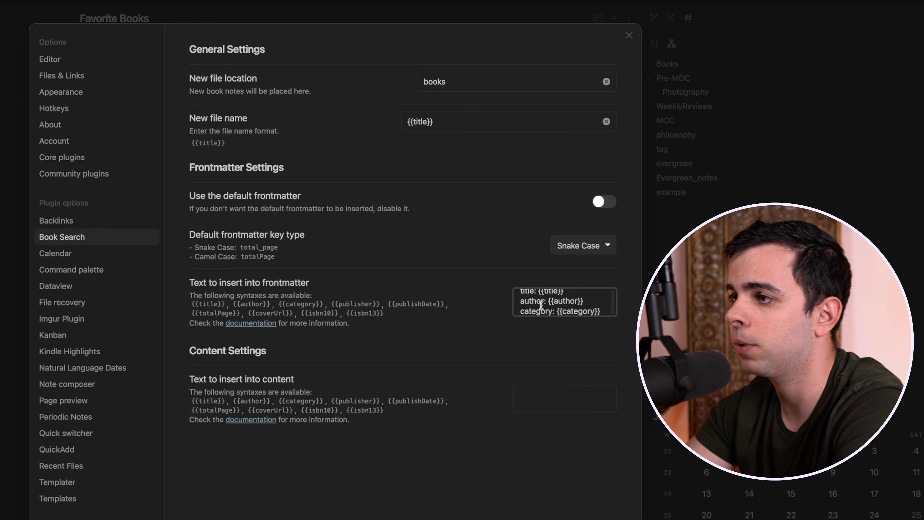
pyautogui.scroll(-3, 541, 305)
pyautogui.scroll(3, 568, 298)
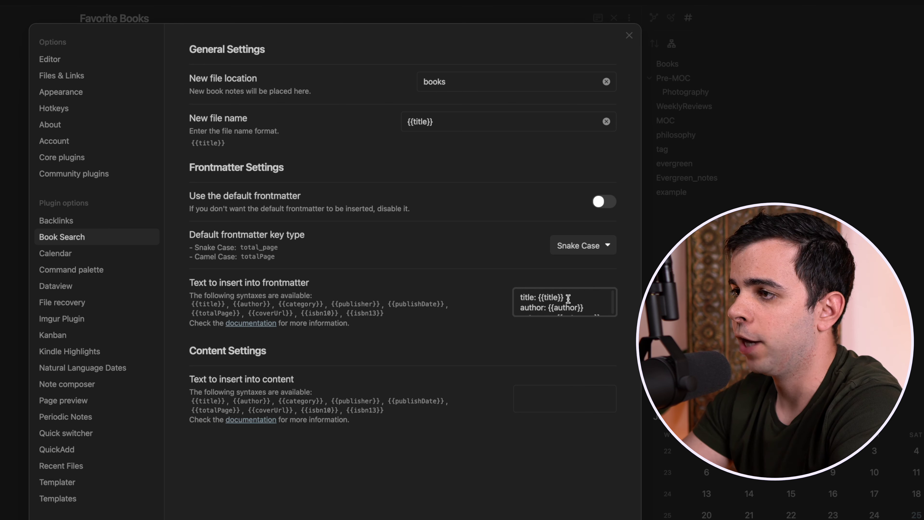
pyautogui.scroll(-5, 569, 298)
pyautogui.scroll(1, 567, 299)
pyautogui.scroll(-1, 562, 296)
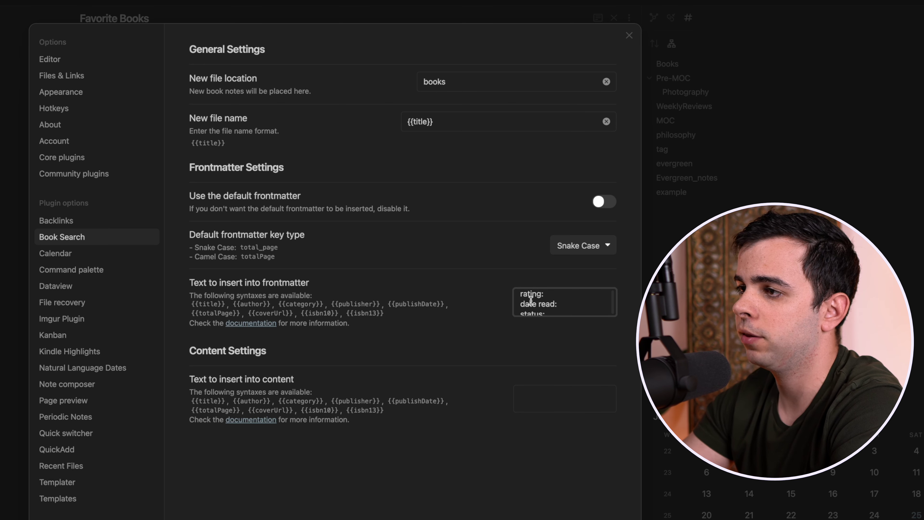
pyautogui.scroll(-1, 531, 300)
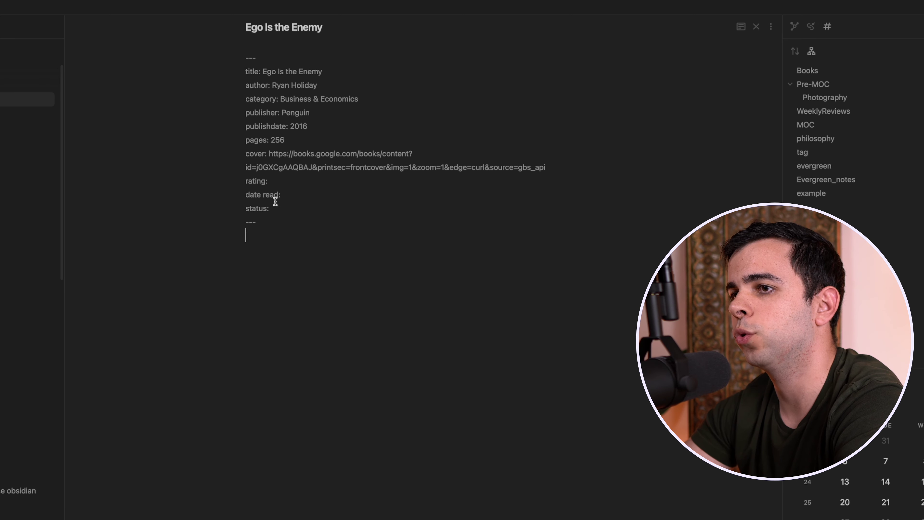
# Review the new rating, date read and status fields in the regenerated note's frontmatter
pyautogui.moveTo(255, 184); pyautogui.dragTo(288, 203)
pyautogui.click(332, 174)
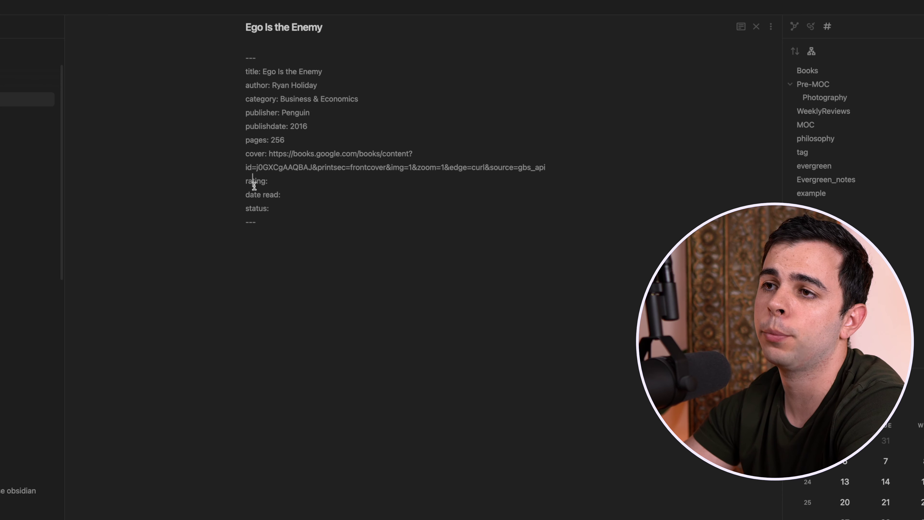
pyautogui.moveTo(278, 194); pyautogui.dragTo(257, 196)
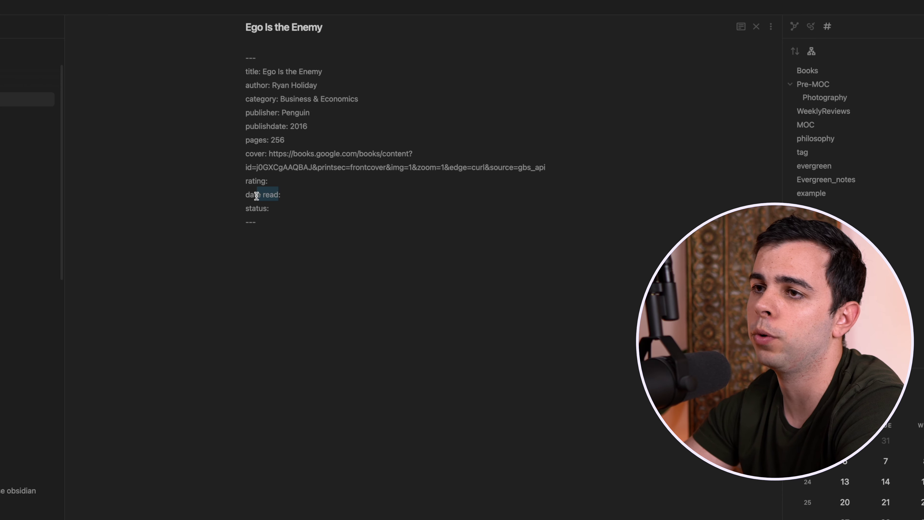
pyautogui.click(260, 209)
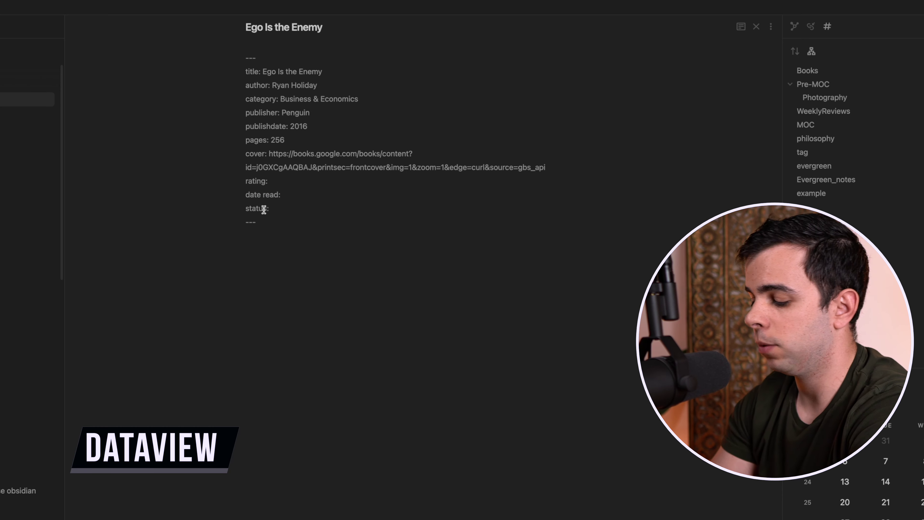
# Create a note titled 'Favorite Books' and paste the dataview table query into it
pyautogui.press('super+n')
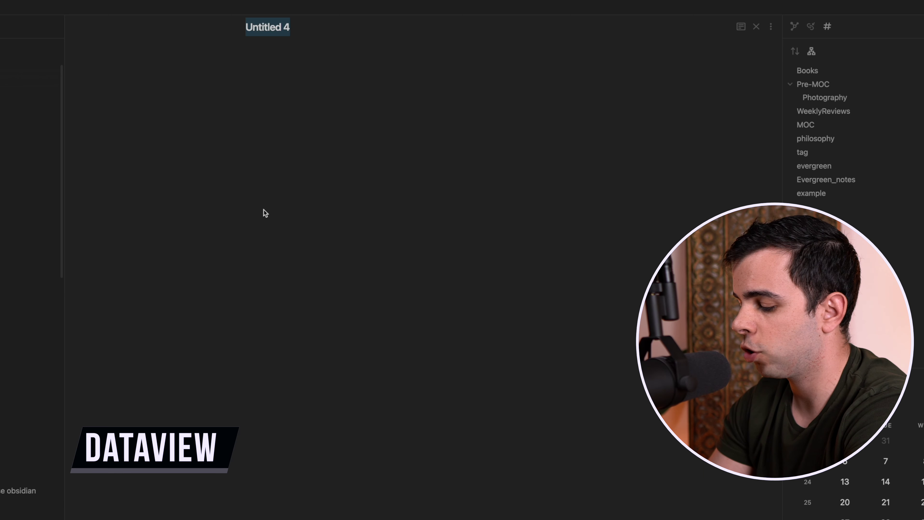
pyautogui.write('Favorite Books')
pyautogui.press('Return')
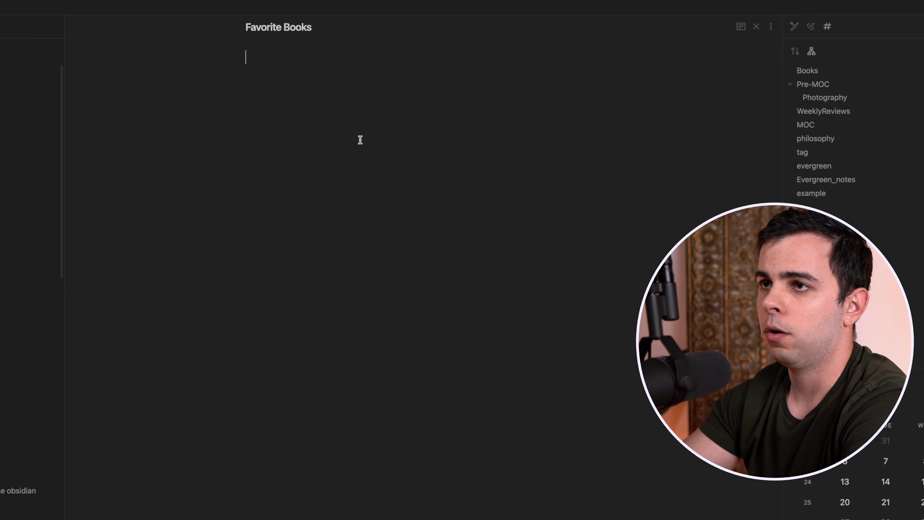
pyautogui.write('```dataview  Table author as Author, ("![|100](" + cover + ")") as Cover, pages, category as genre, rating From "books"  Where contains(status, "complete")  ```')
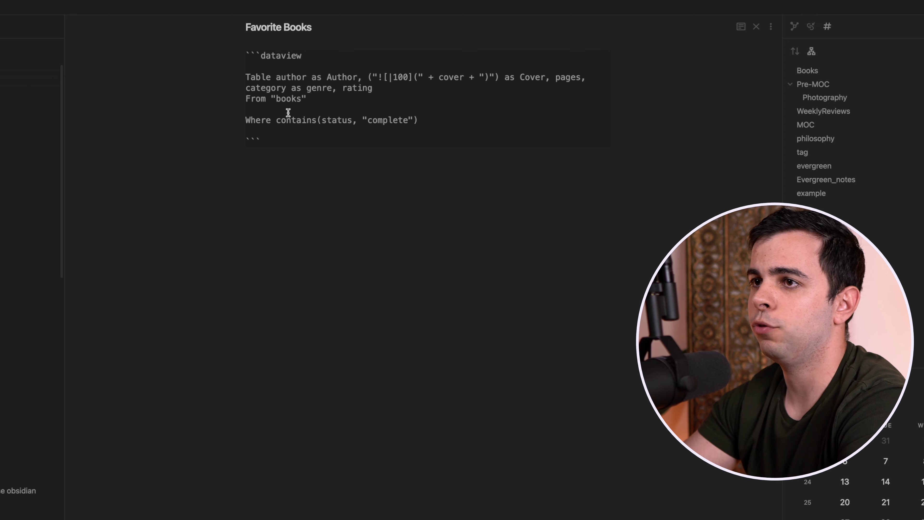
# Delete the blank lines under the dataview header and before the Where line
pyautogui.press('BackSpace')
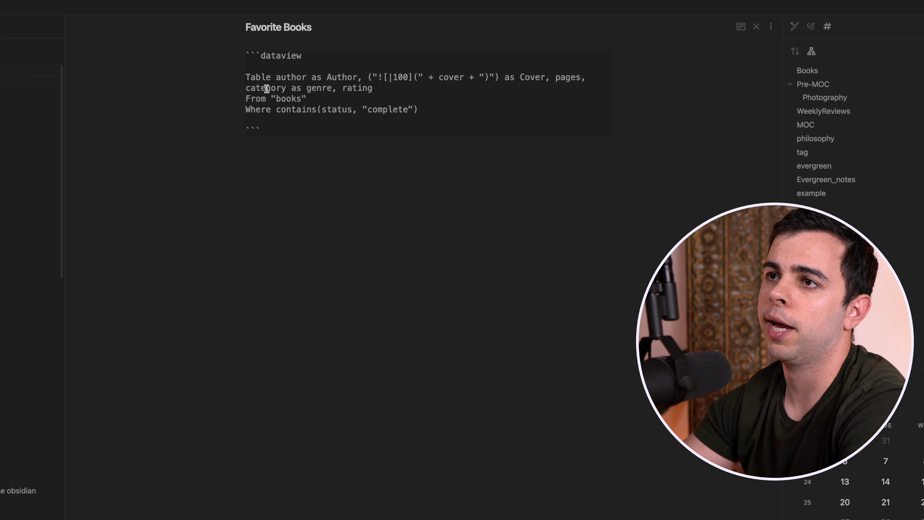
pyautogui.click(270, 66)
pyautogui.press('BackSpace')
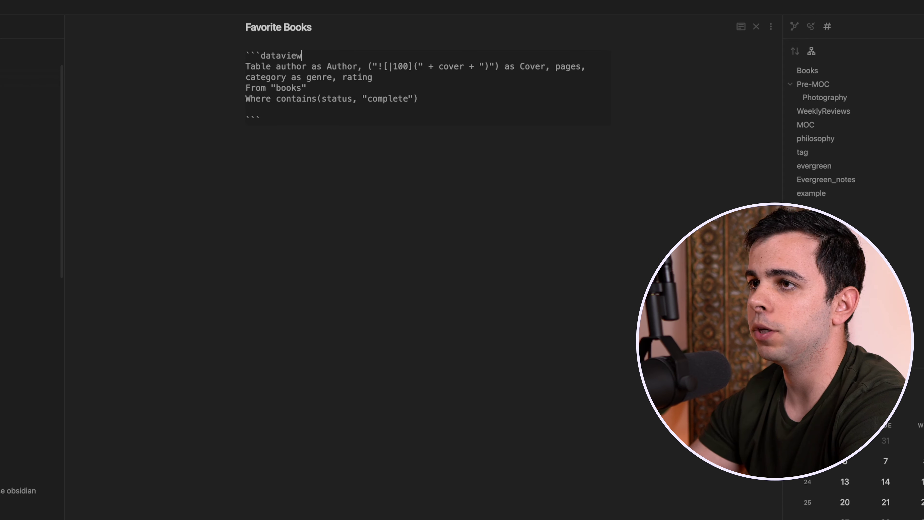
pyautogui.hotkey('ctrl', 'z')
pyautogui.hotkey('ctrl', 'z')
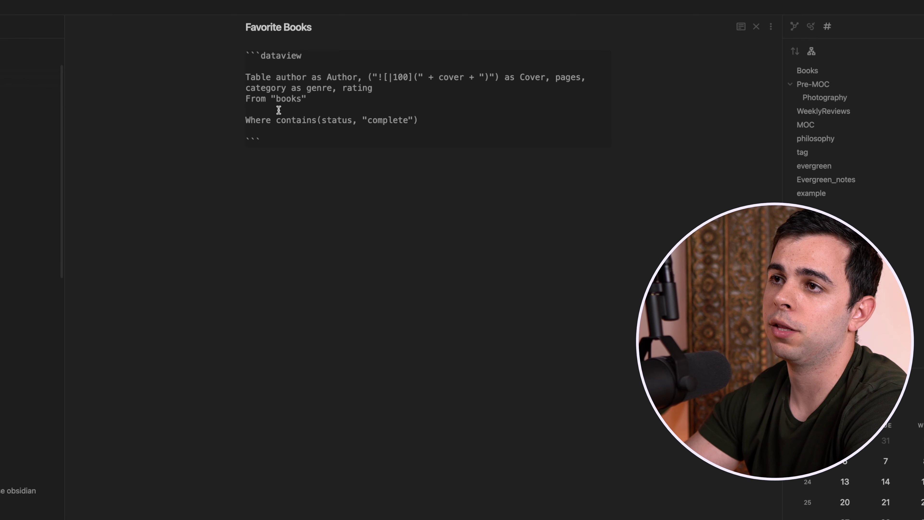
pyautogui.click(284, 69)
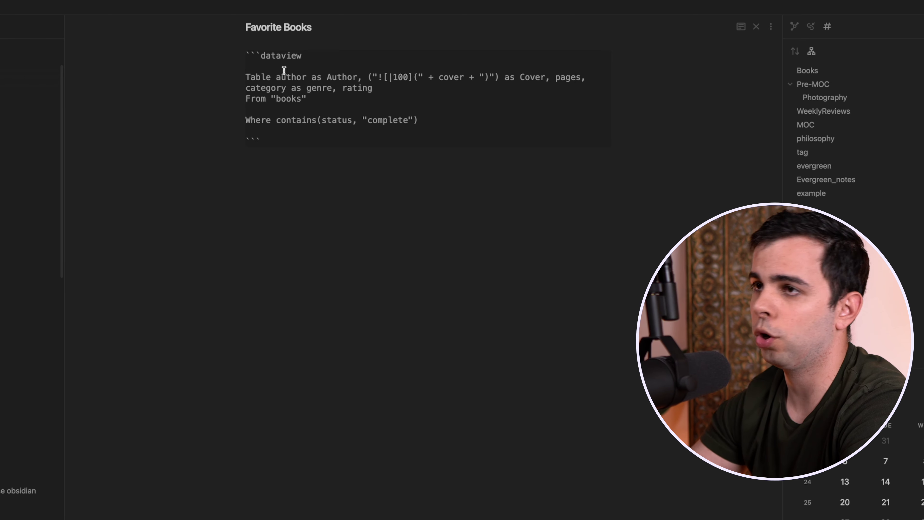
pyautogui.press('BackSpace')
pyautogui.click(276, 97)
pyautogui.press('BackSpace')
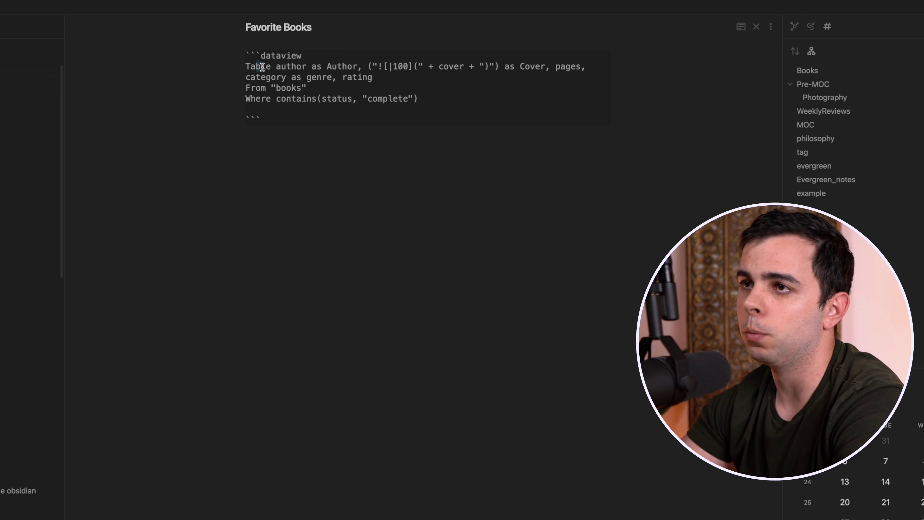
# Walk through the query's author field, renamed Author, and the 100-width cover image
pyautogui.click(276, 66)
pyautogui.moveTo(277, 66); pyautogui.dragTo(298, 67)
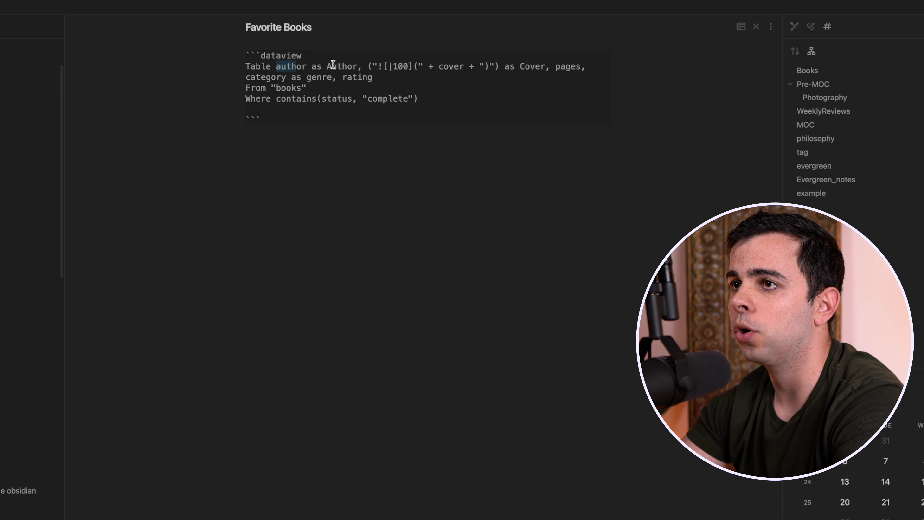
pyautogui.moveTo(290, 66); pyautogui.dragTo(333, 67)
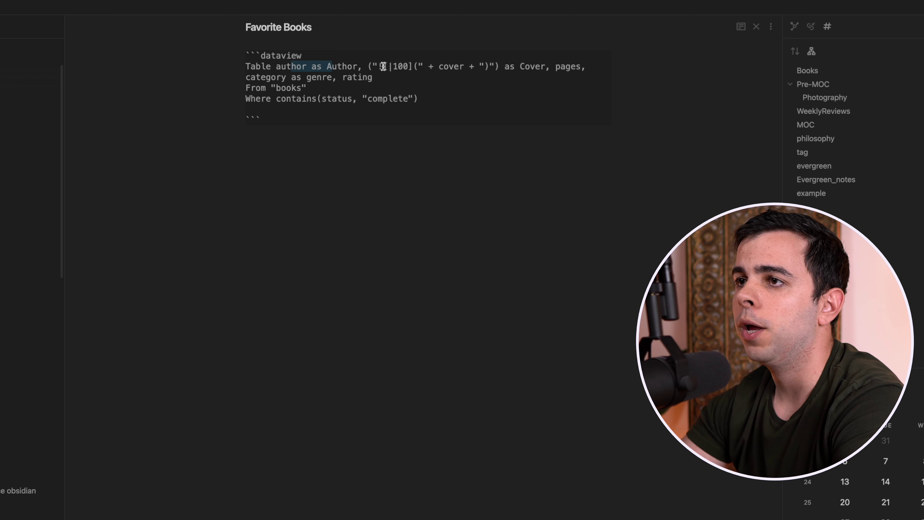
pyautogui.click(397, 66)
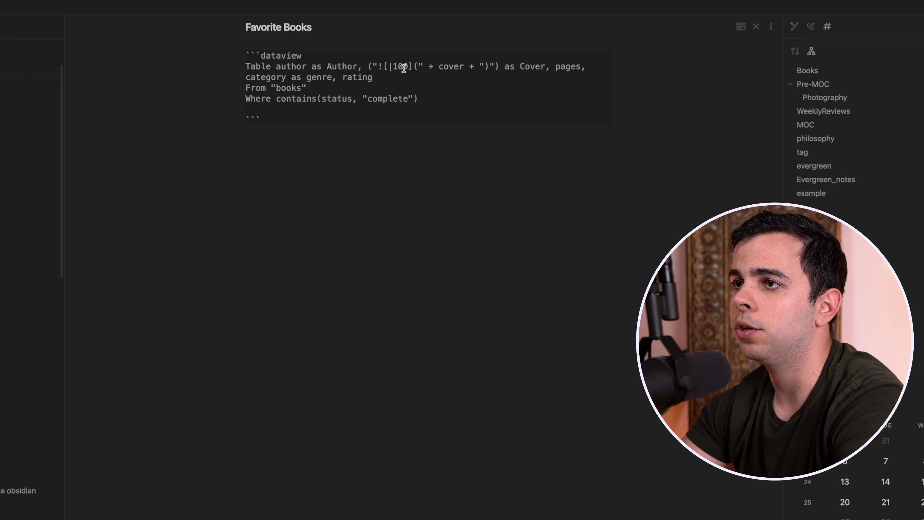
pyautogui.moveTo(397, 66); pyautogui.dragTo(410, 68)
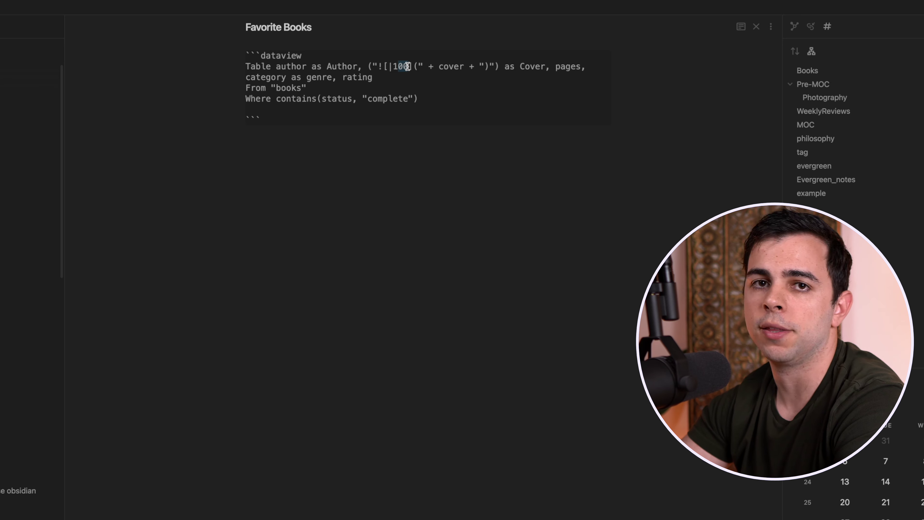
pyautogui.click(404, 67)
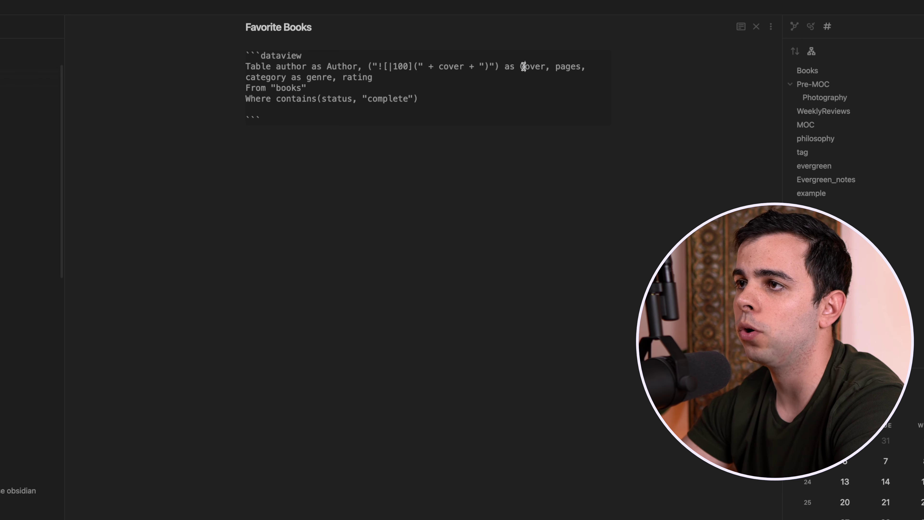
# Walk through the Cover, genre and rating columns, the books folder source and complete-status filter
pyautogui.click(533, 67)
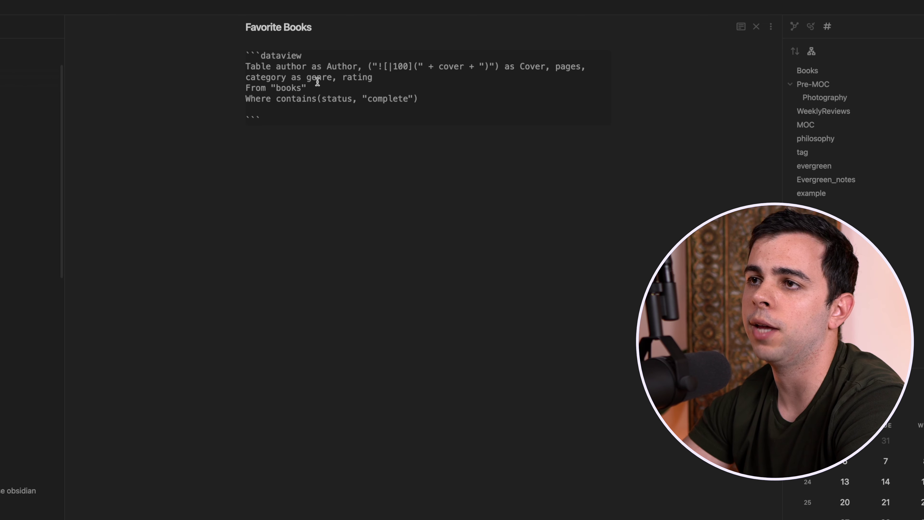
pyautogui.doubleClick(311, 77)
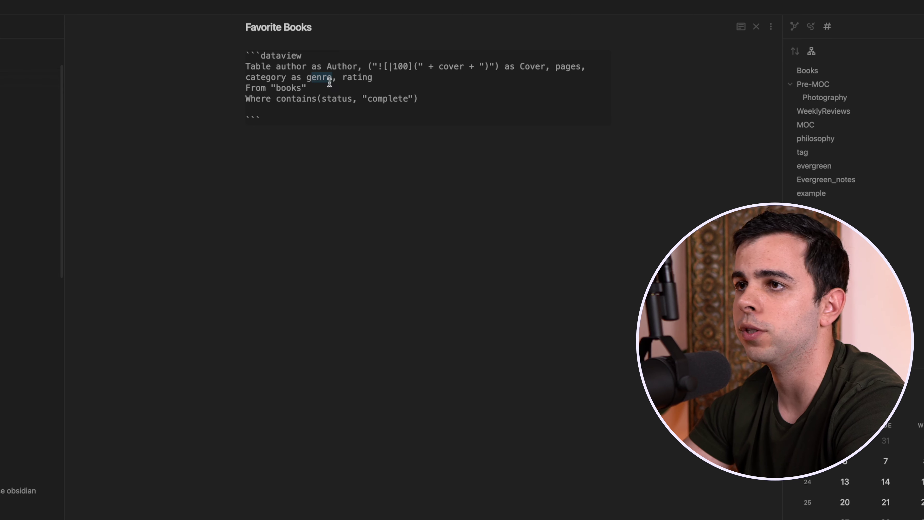
pyautogui.click(358, 78)
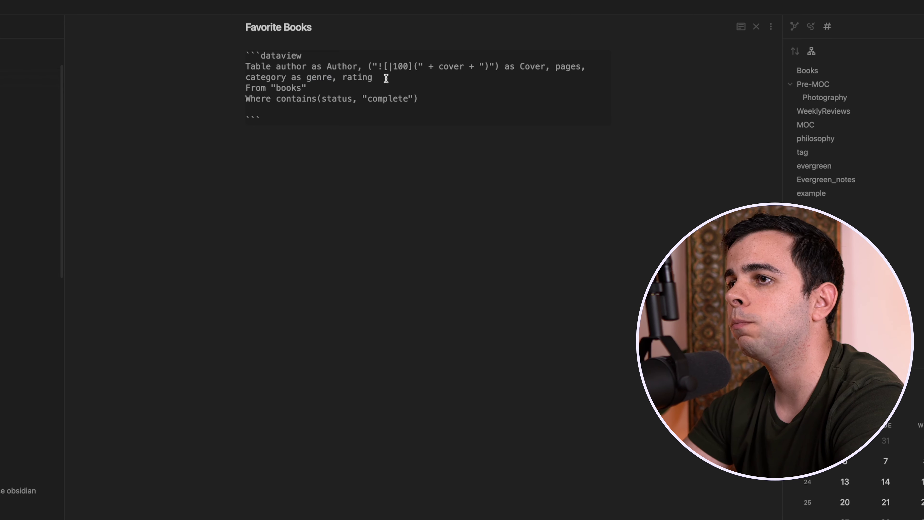
pyautogui.moveTo(386, 78); pyautogui.dragTo(345, 81)
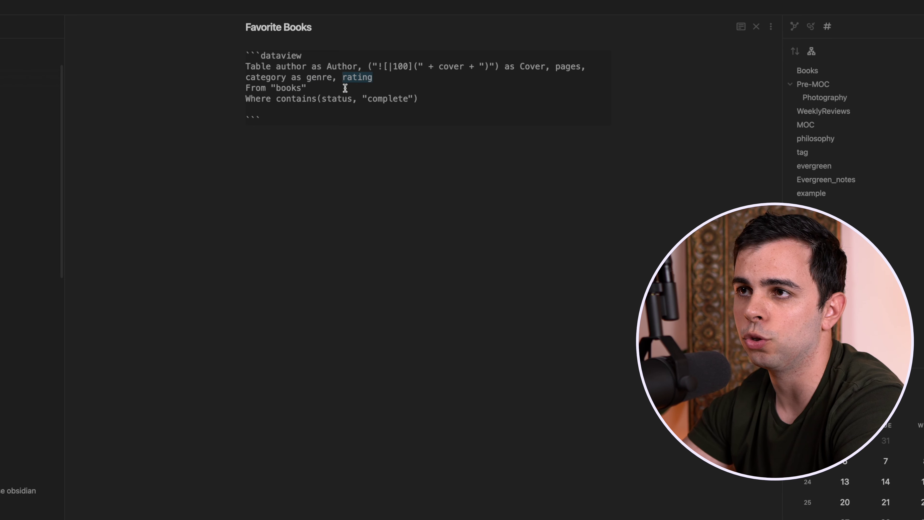
pyautogui.click(250, 88)
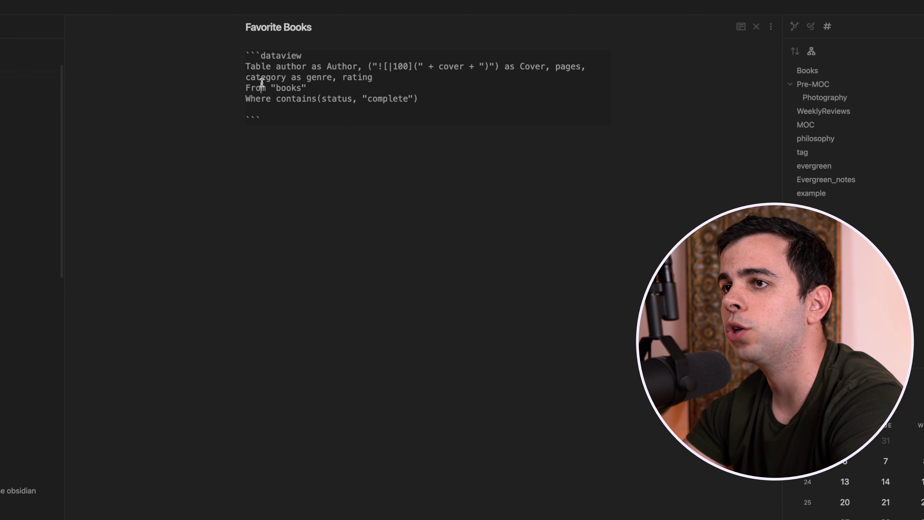
pyautogui.click(261, 88)
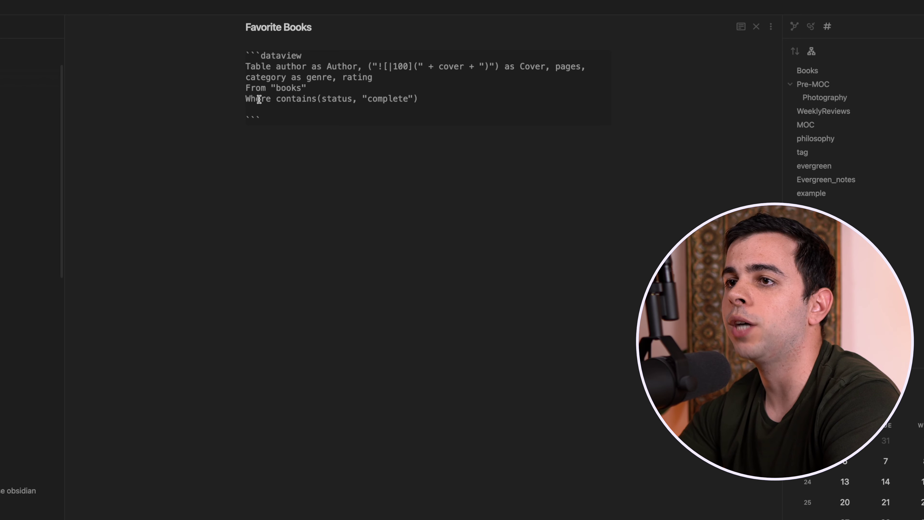
pyautogui.moveTo(259, 99); pyautogui.dragTo(310, 101)
pyautogui.click(399, 99)
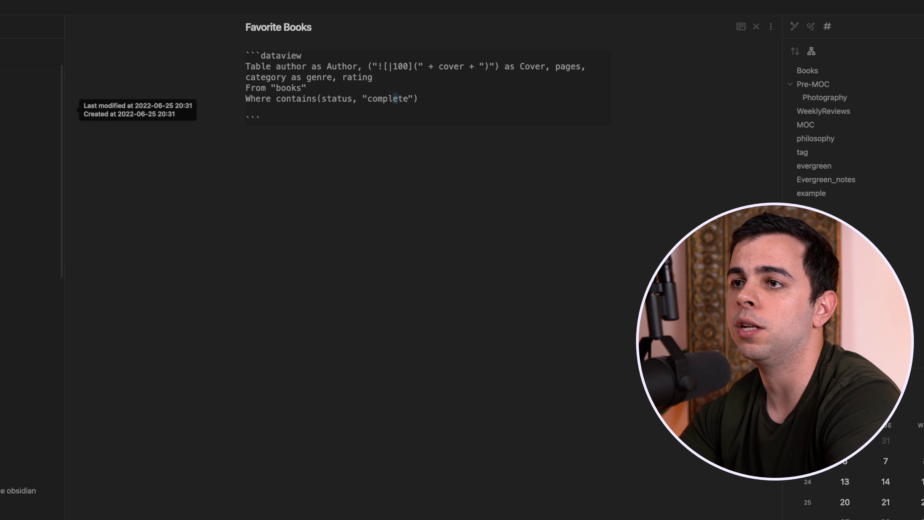
pyautogui.click(33, 99)
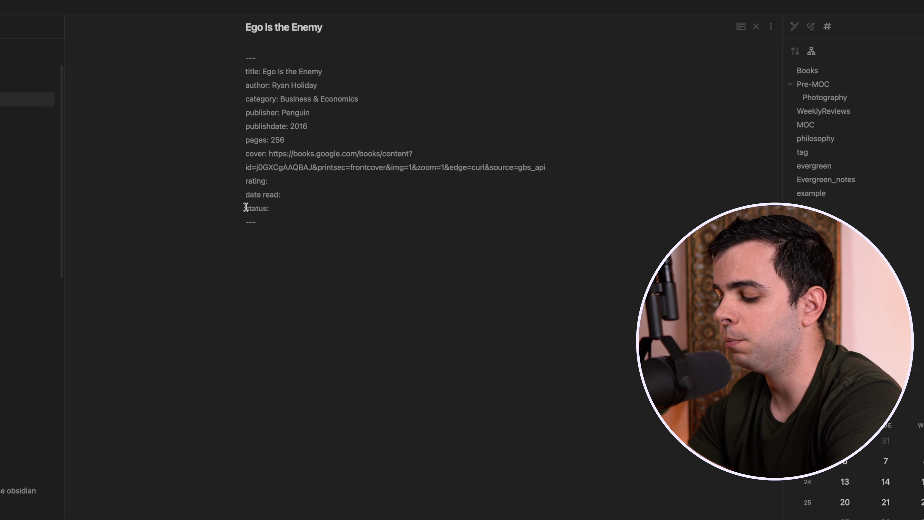
# Preview the rendered Favorite Books table from its query
pyautogui.press('super+alt+Left')
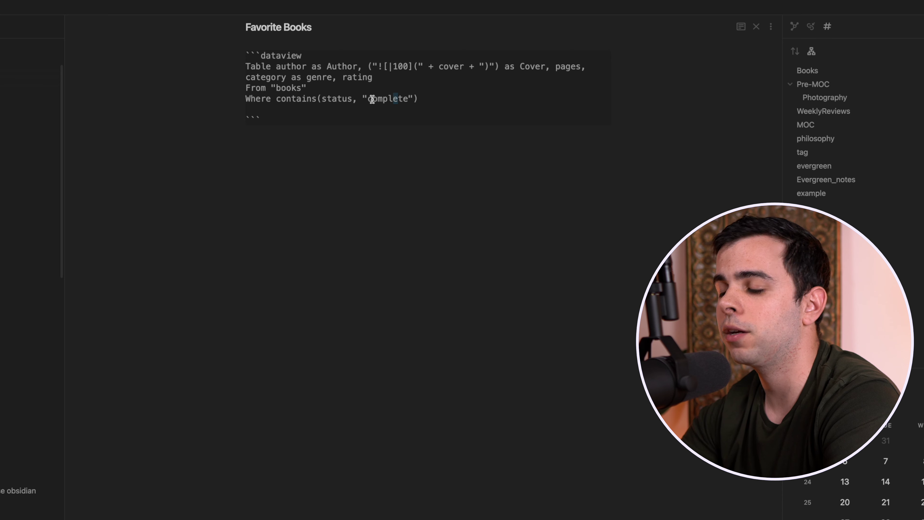
pyautogui.click(435, 203)
pyautogui.press('super+e')
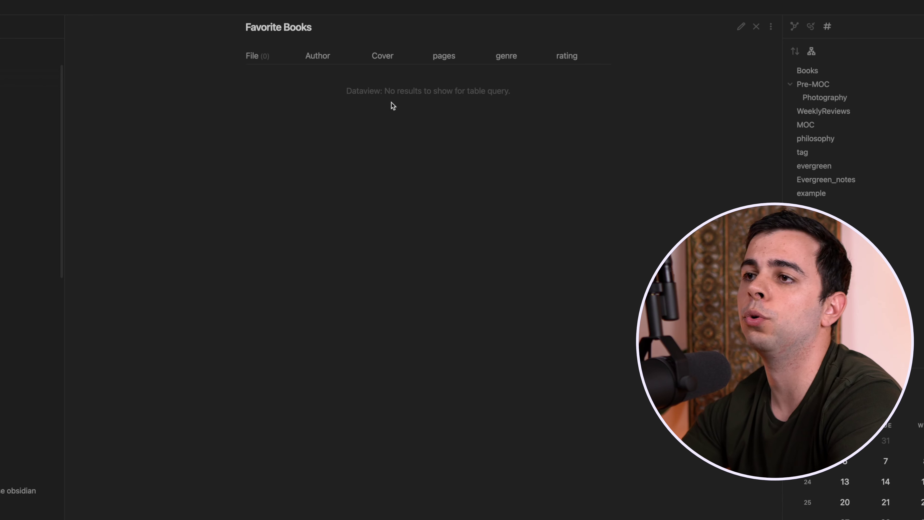
pyautogui.press('super+e')
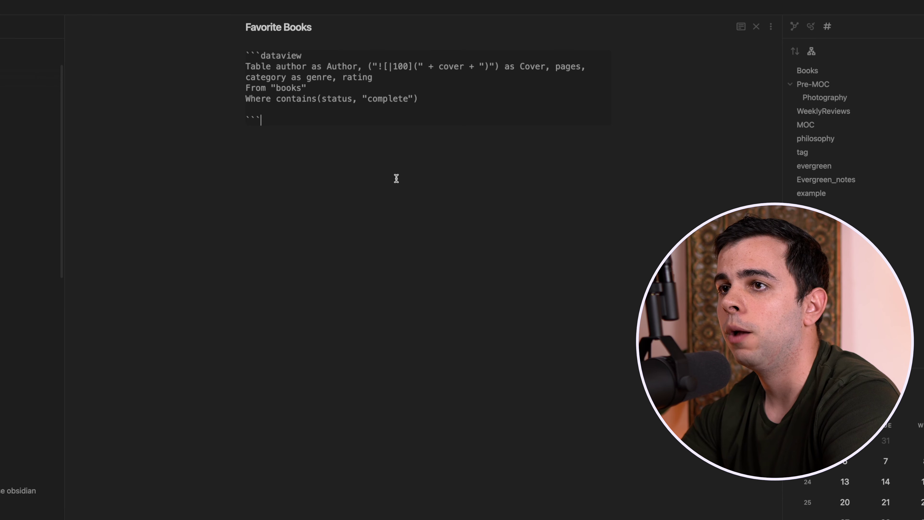
# Set Ego Is the Enemy's status to complete and confirm it appears in the table
pyautogui.press('super+alt+Left')
pyautogui.click(304, 213)
pyautogui.write('c')
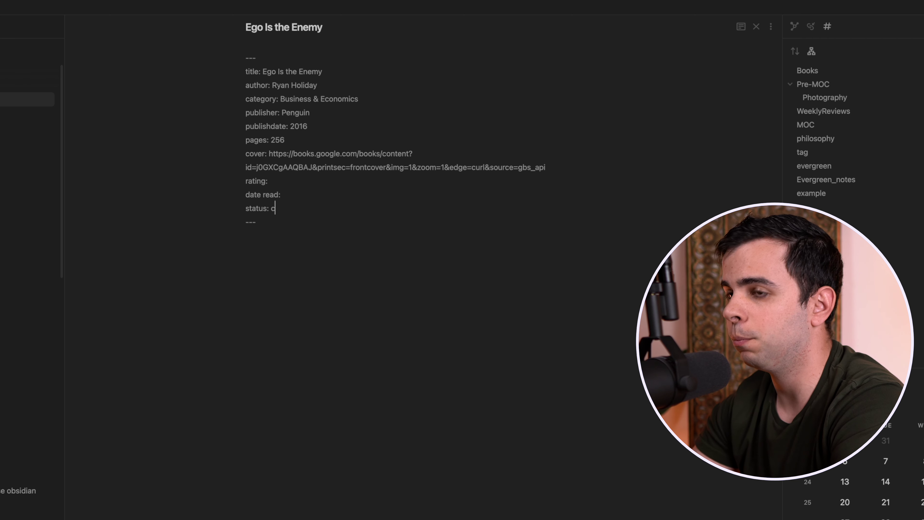
pyautogui.write('omplete')
pyautogui.press('super+alt+Right')
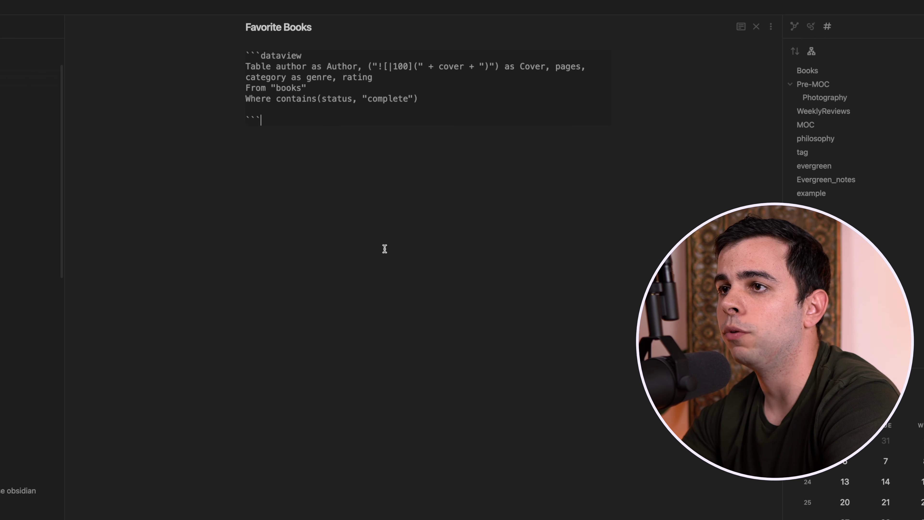
pyautogui.press('super+e')
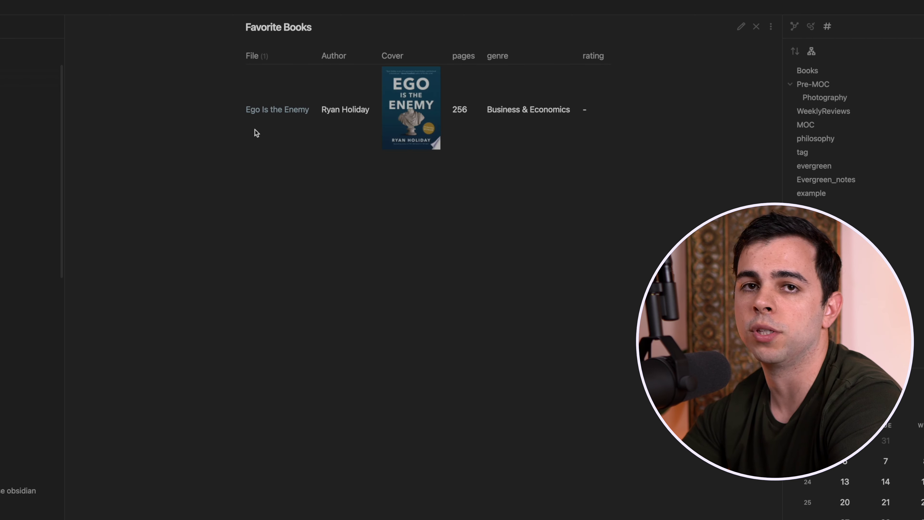
pyautogui.press('super+e')
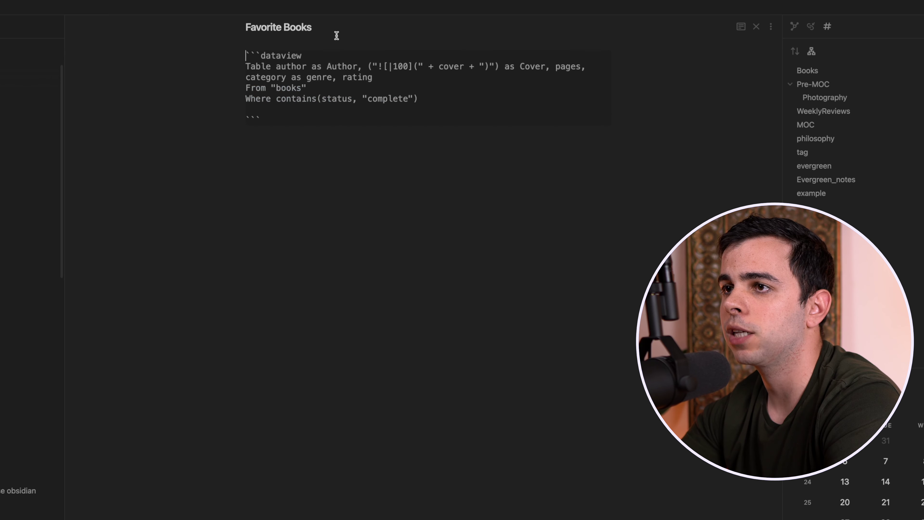
# Shrink the cover image width to 50 and mark the 1984 note's status complete
pyautogui.doubleClick(401, 66)
pyautogui.write('50')
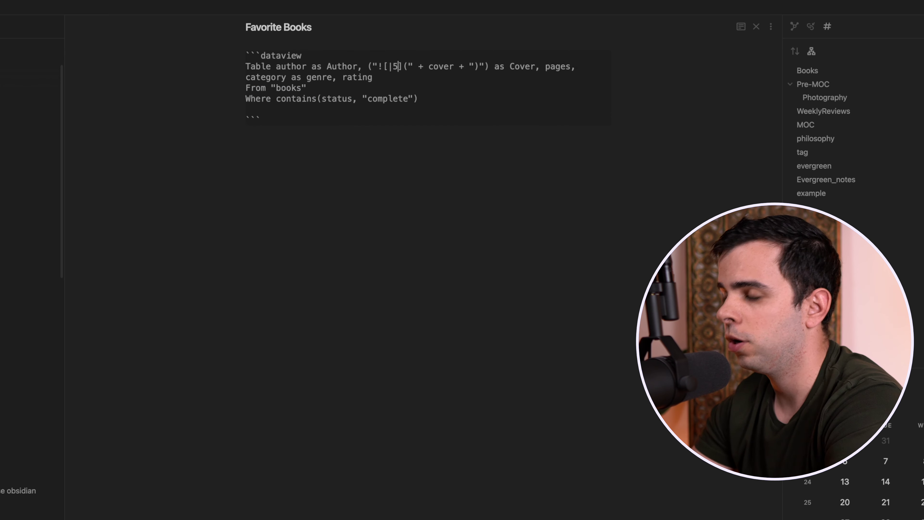
pyautogui.press('super+e')
pyautogui.press('super+e')
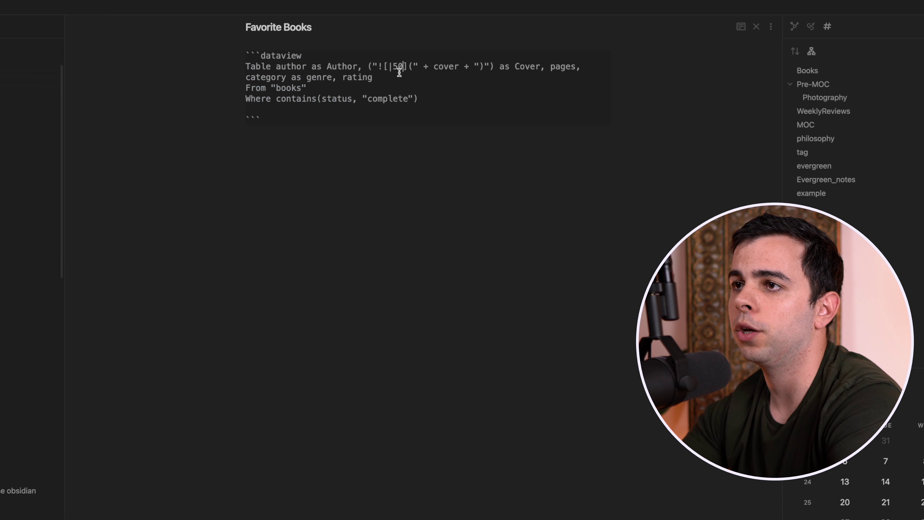
pyautogui.press('super+e')
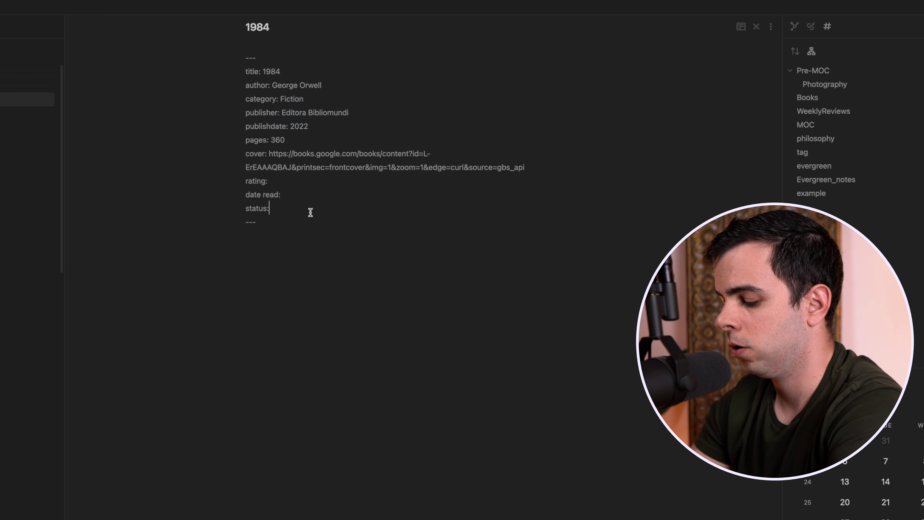
pyautogui.write('complete')
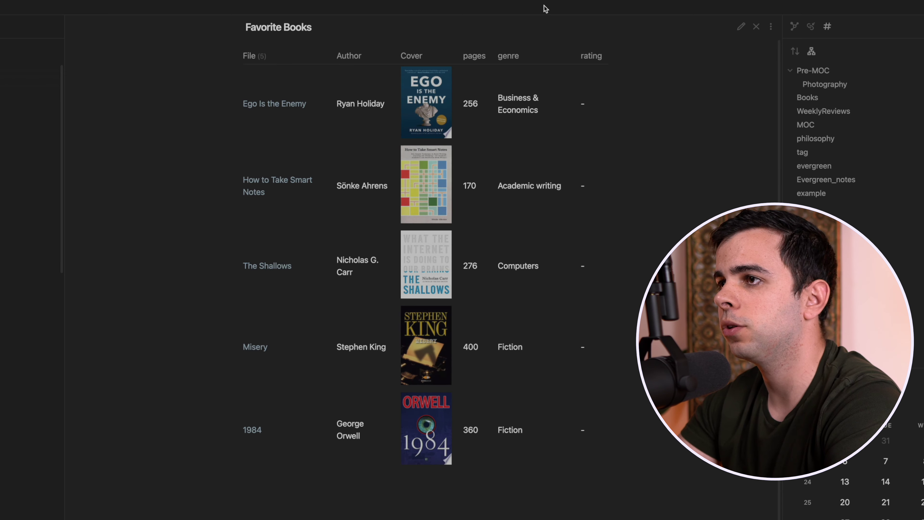
# Give Ego Is the Enemy a five-star rating in its note
pyautogui.click(303, 105)
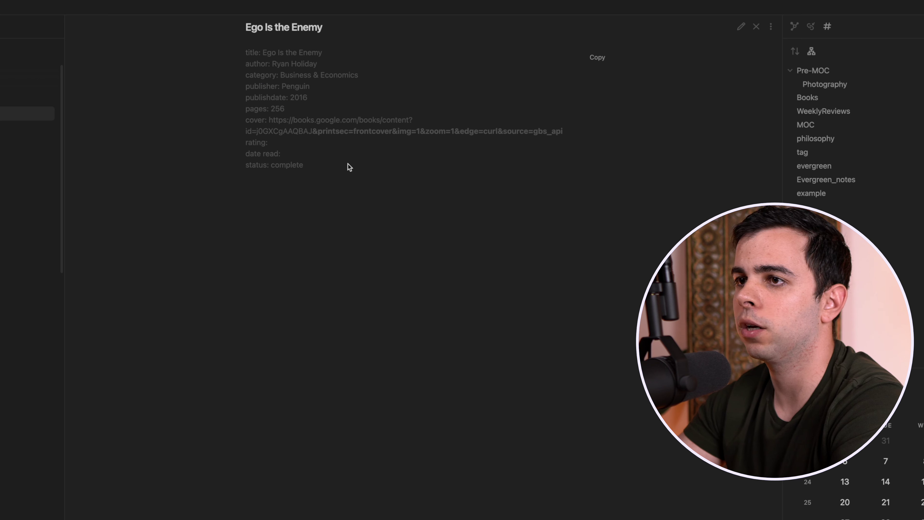
pyautogui.hotkey('ctrl', 'e')
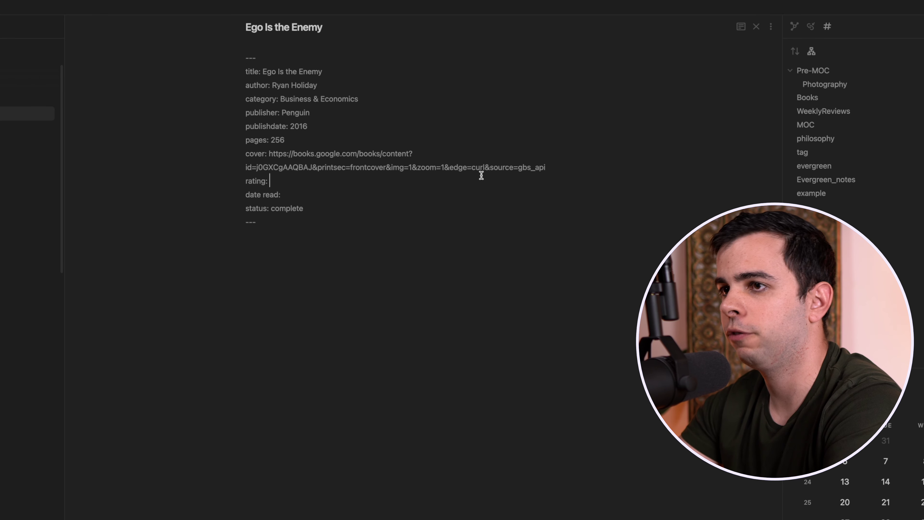
pyautogui.write('★★★★★')
pyautogui.hotkey('ctrl', 'alt', 'Left')
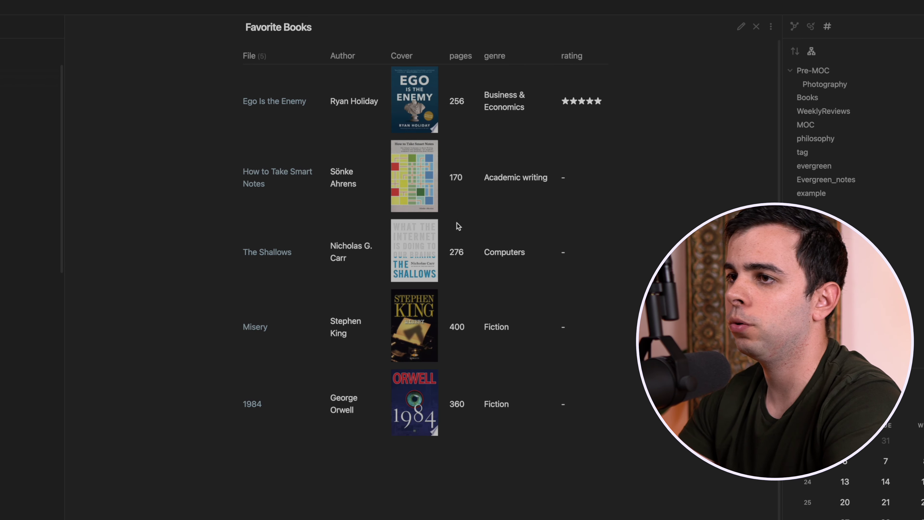
# Edit the rating line of How to Take Smart Notes, then create a new blank note
pyautogui.click(295, 175)
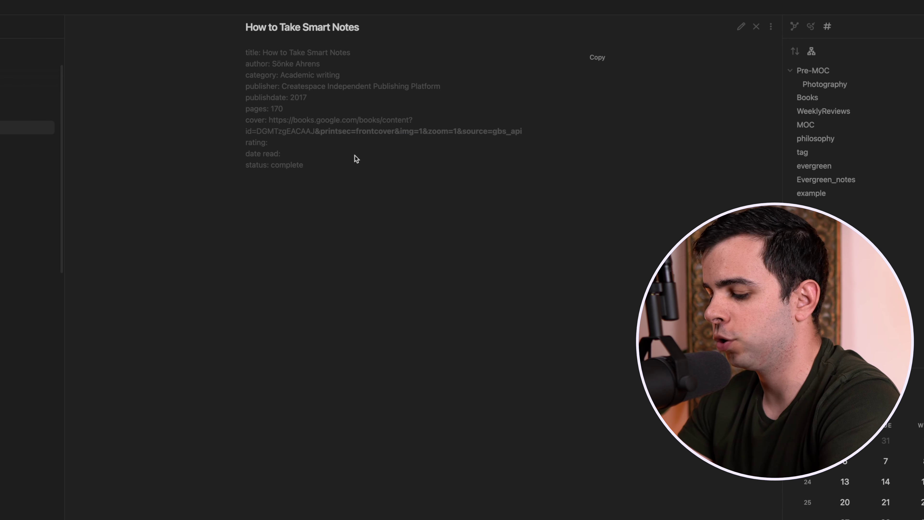
pyautogui.hotkey('ctrl', 'e')
pyautogui.click(315, 177)
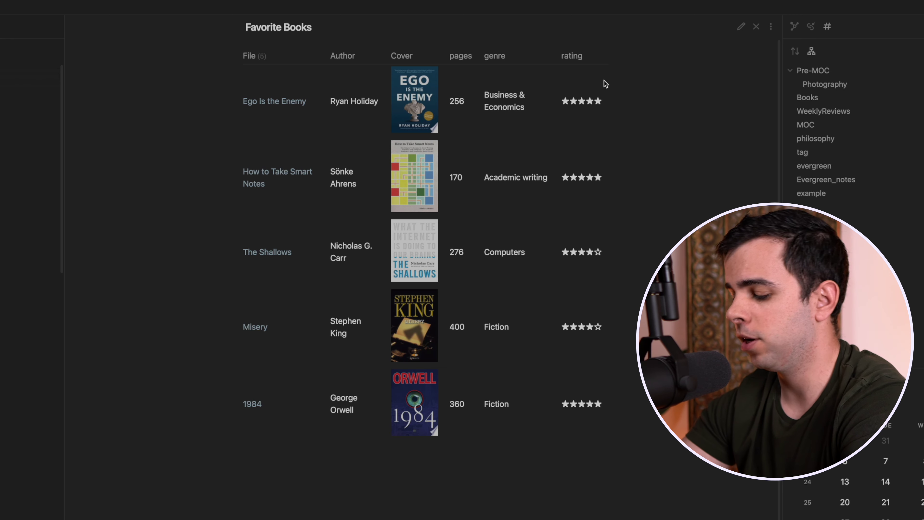
pyautogui.press('super+n')
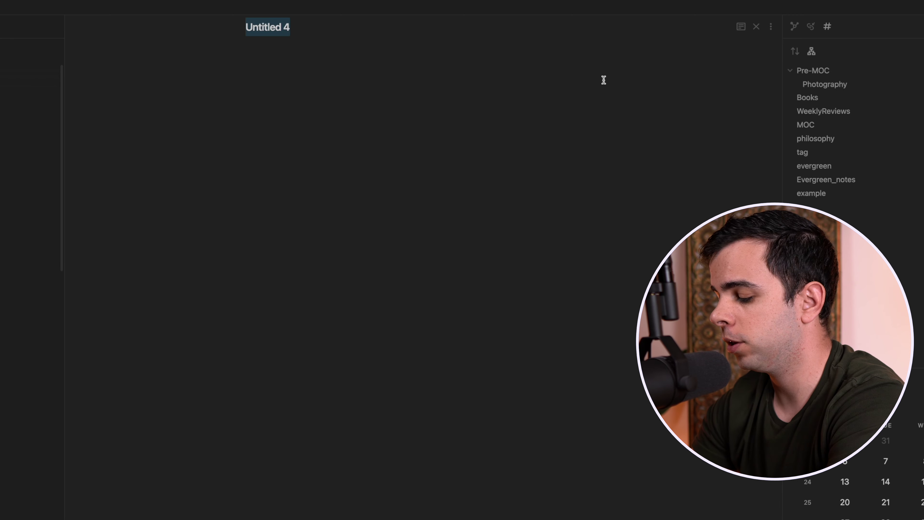
# Title the note 'To read list' and paste the Favorite Books query filtered on status 'to read'
pyautogui.write('To read list')
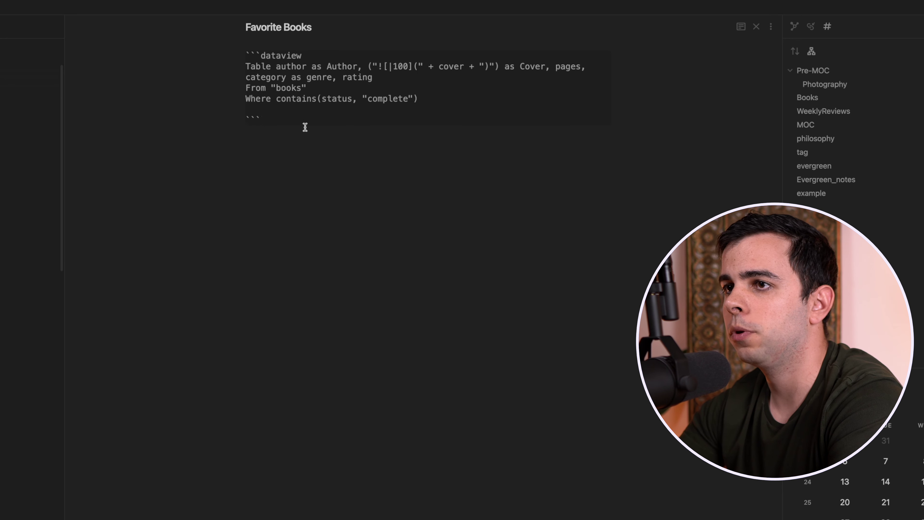
pyautogui.moveTo(302, 123); pyautogui.dragTo(239, 55)
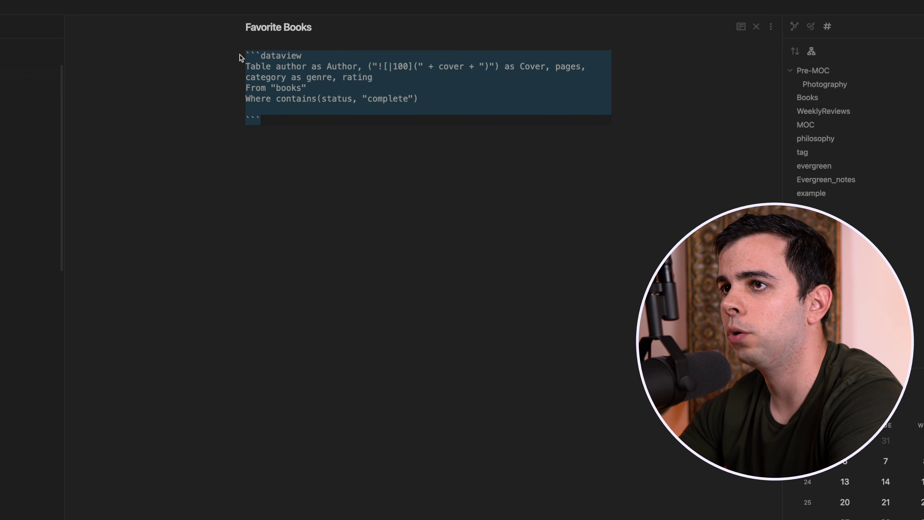
pyautogui.press('super+alt+Left')
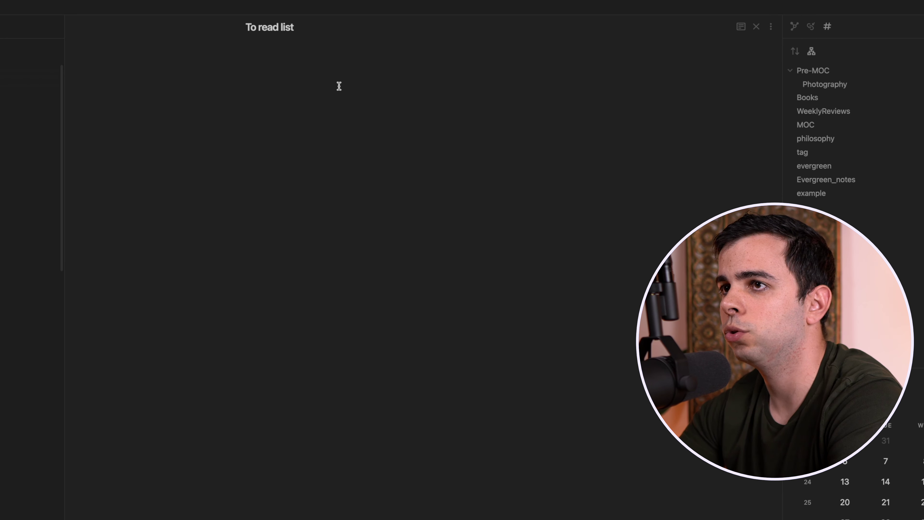
pyautogui.write('```dataview Table author as Author, ("![|100](" + cover + ")") as Cover, pages, category as genre, rating From "books" Where contains(status, "") ```')
pyautogui.write('to read')
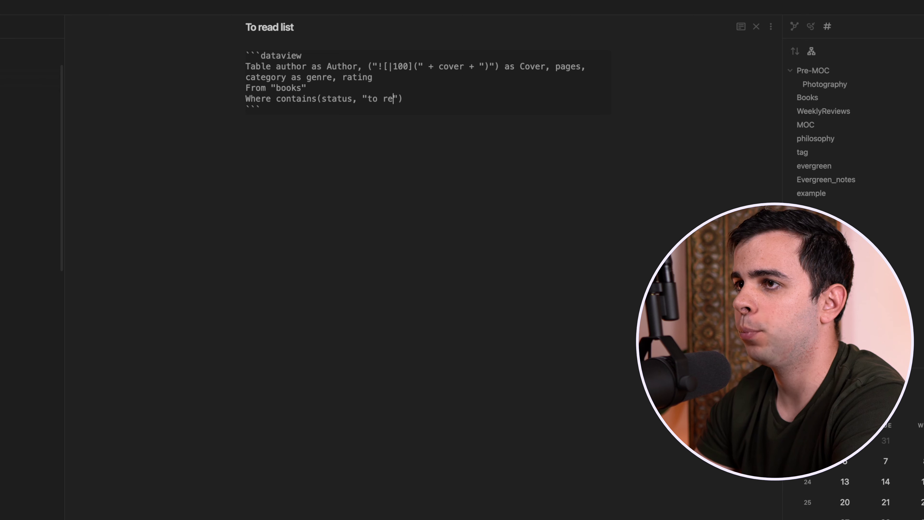
pyautogui.press('Down')
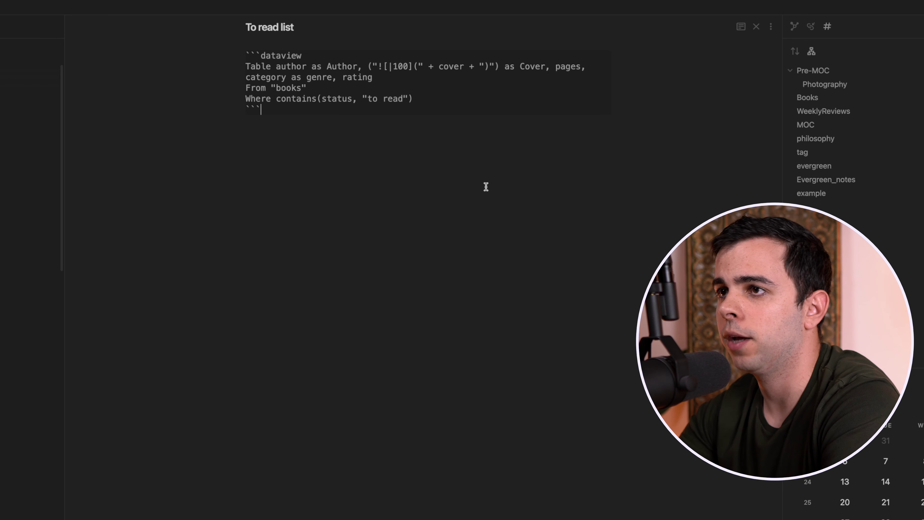
# Change The Shallows' status from complete to 'to read'
pyautogui.click(453, 170)
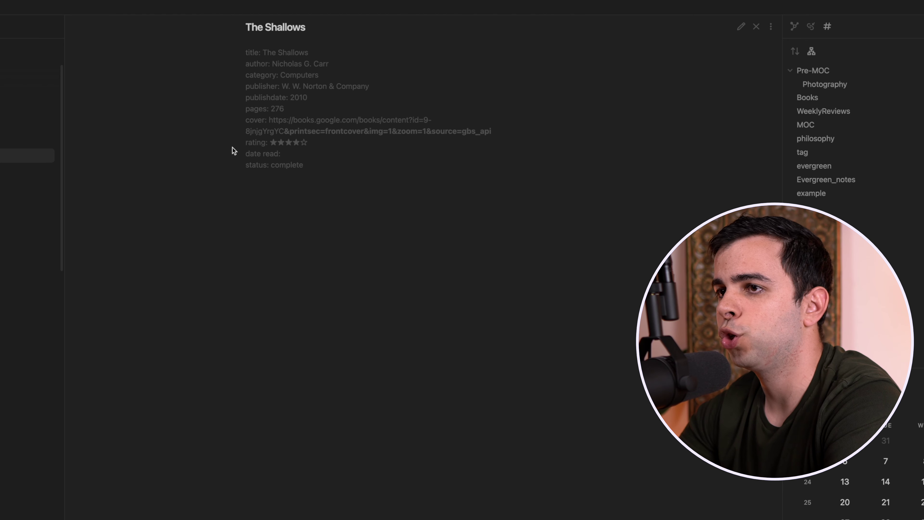
pyautogui.doubleClick(288, 208)
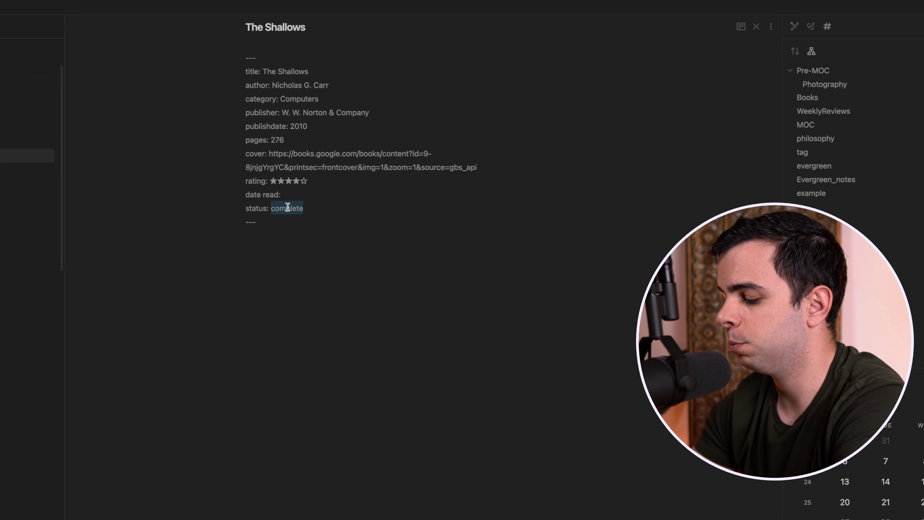
pyautogui.write('to read')
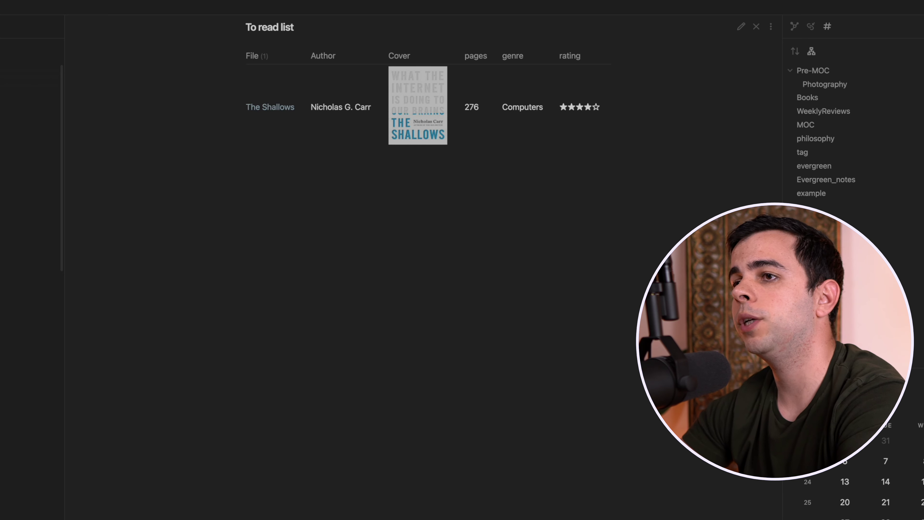
pyautogui.click(284, 107)
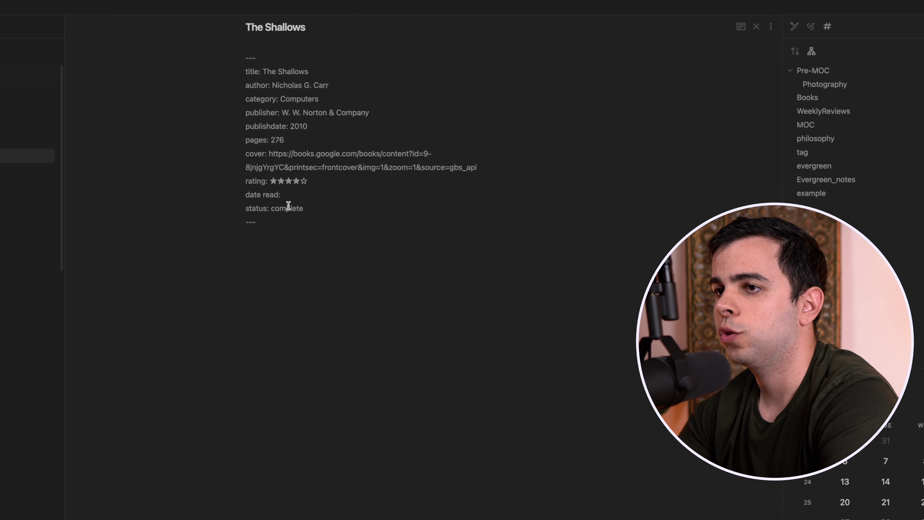
pyautogui.doubleClick(291, 208)
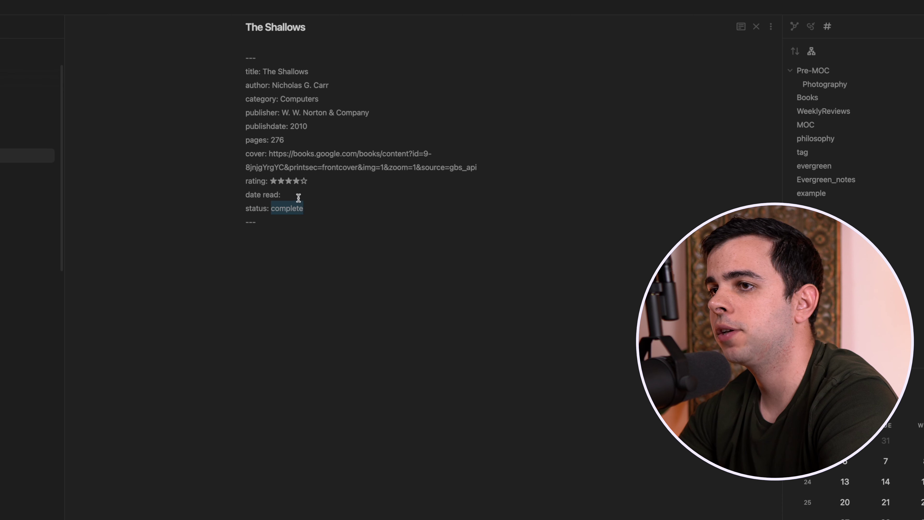
pyautogui.click(298, 194)
pyautogui.write('@to')
pyautogui.press('Return')
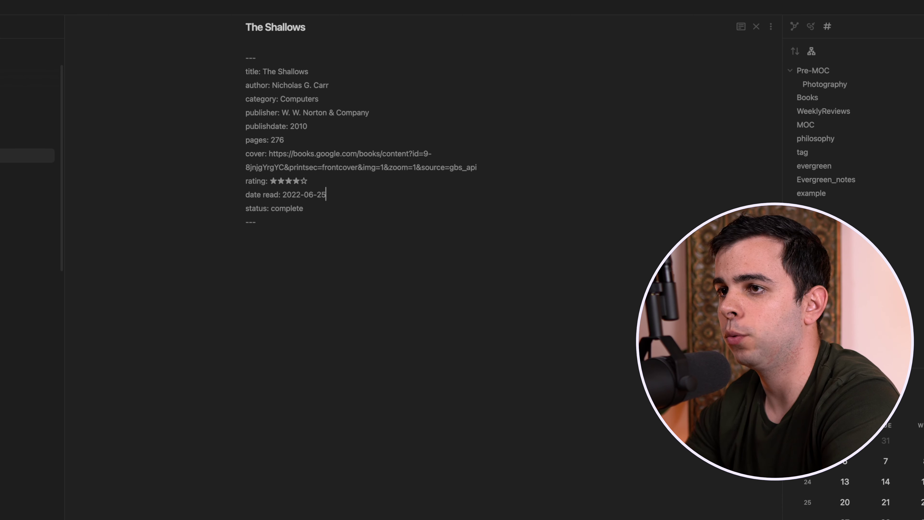
# Look over the frontmatter template text in Book Search settings
pyautogui.click(355, 243)
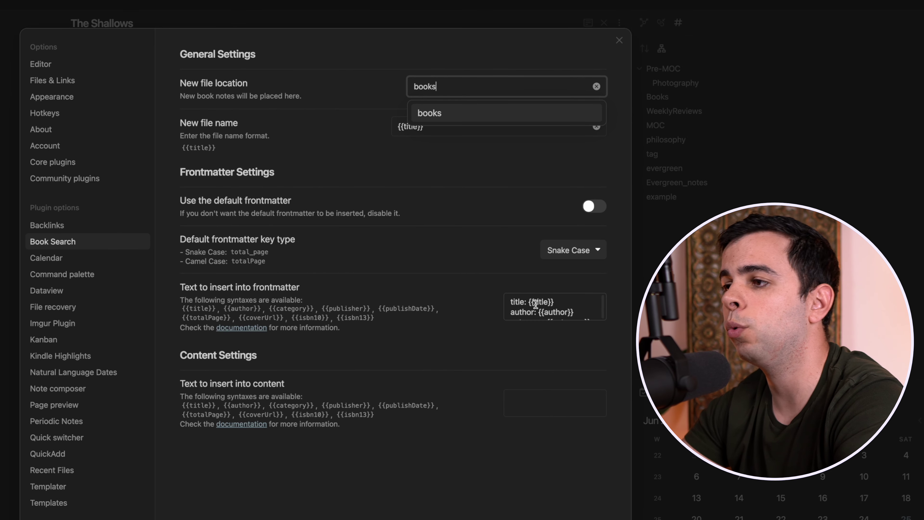
pyautogui.moveTo(558, 307); pyautogui.dragTo(413, 298)
pyautogui.click(186, 275)
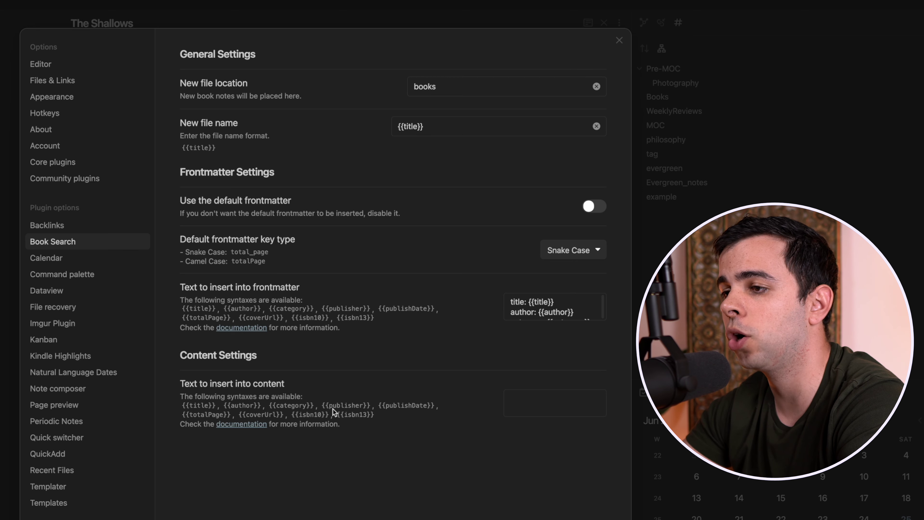
# Add content prompts 'Summarize book in 3 sentences' and 'another prompt' for new book notes
pyautogui.click(514, 402)
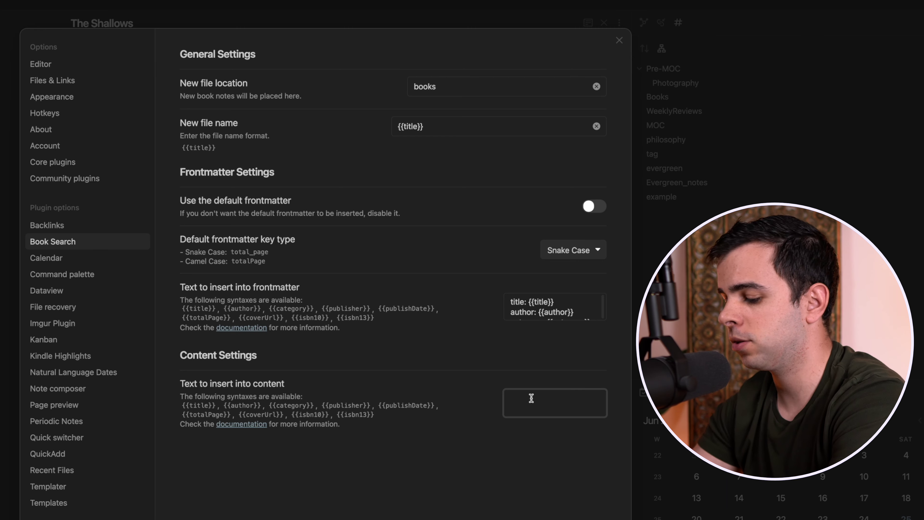
pyautogui.write('Summarize b')
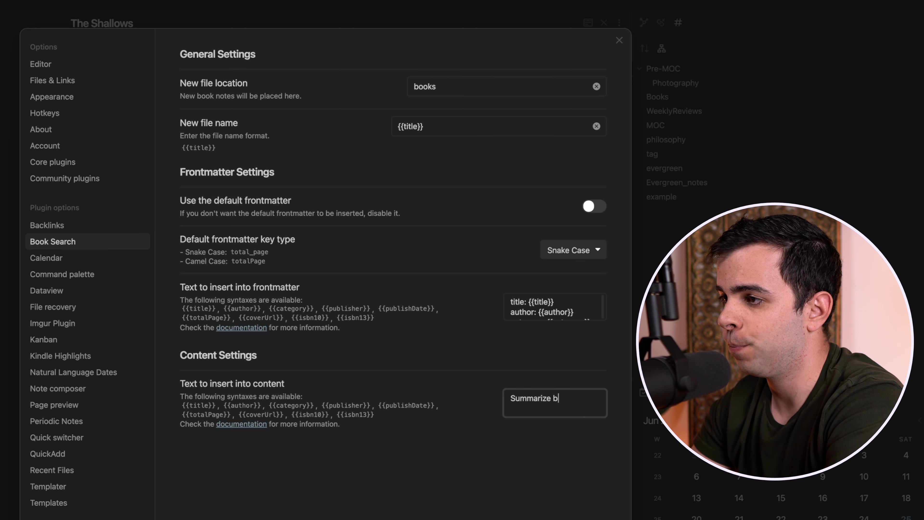
pyautogui.write('ook in 3 sentences')
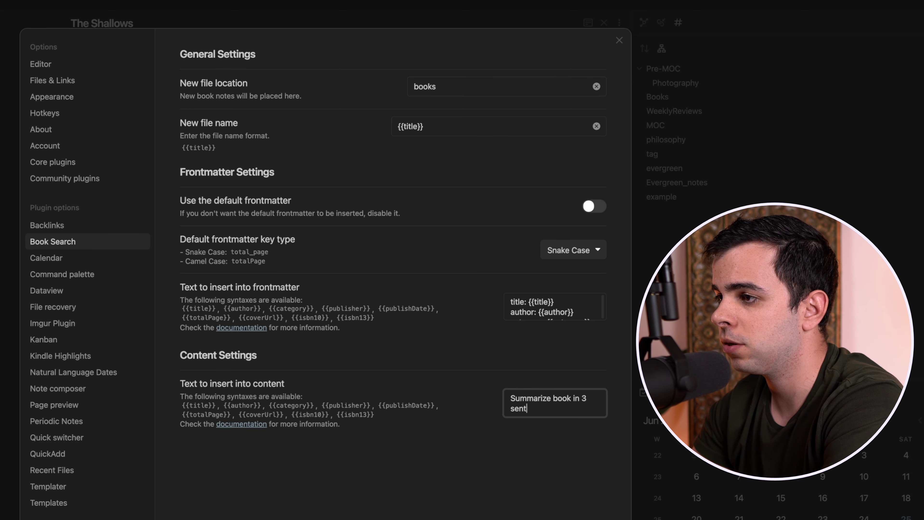
pyautogui.press('Return')
pyautogui.press('Return')
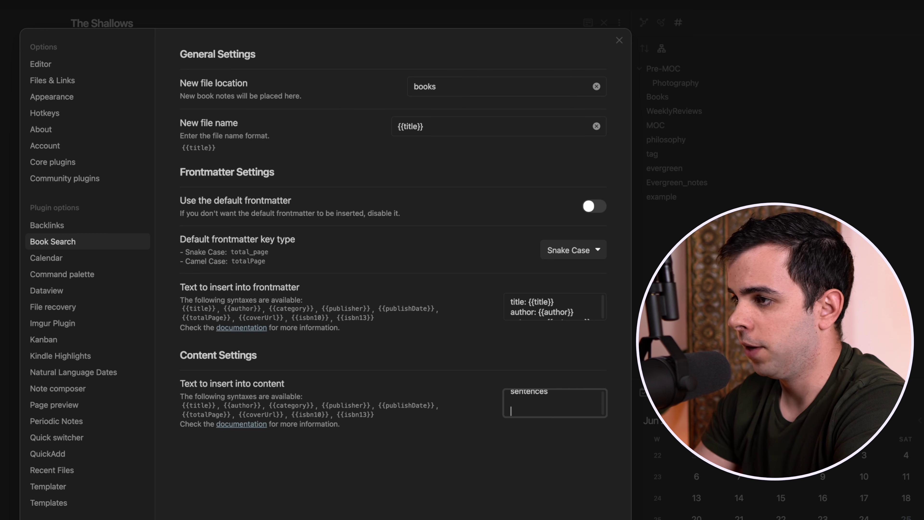
pyautogui.write('ith')
pyautogui.write('other prompt a')
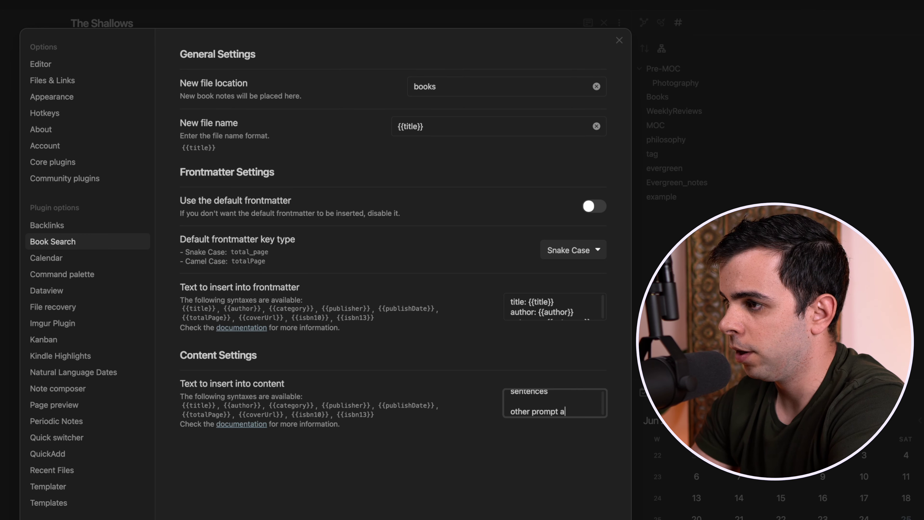
pyautogui.press('Return')
pyautogui.write('anoth')
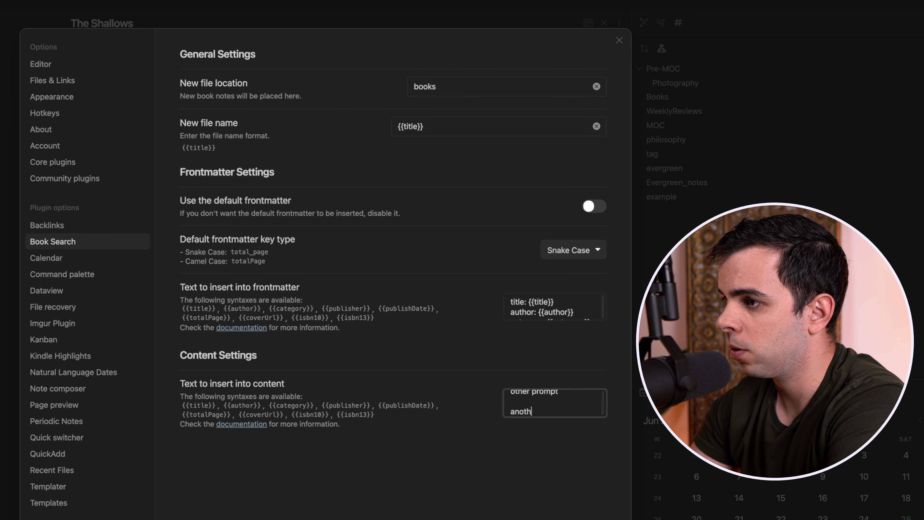
pyautogui.write('er prompt')
pyautogui.press('Escape')
# Use Book Search for 'shar' and create a note from the first Sharp Objects result
pyautogui.press('super+p')
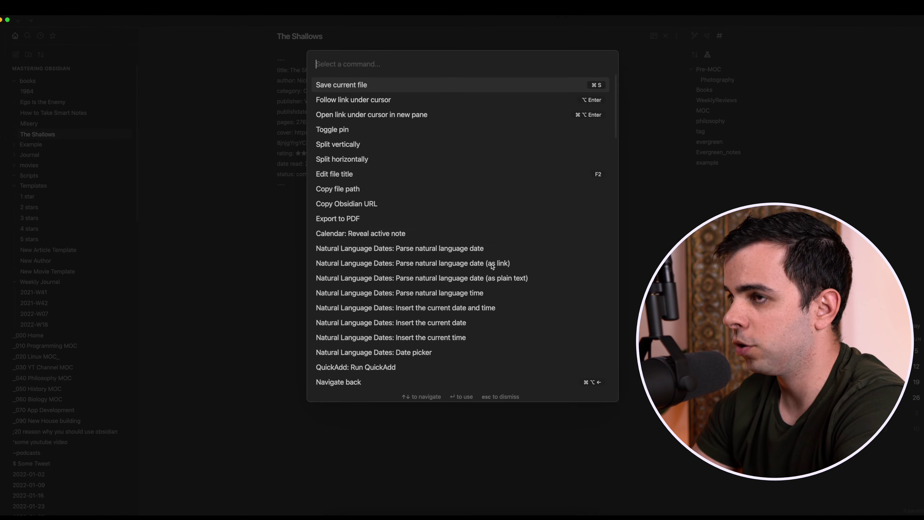
pyautogui.write('boom se')
pyautogui.press('BackSpace')
pyautogui.press('BackSpace')
pyautogui.press('BackSpace')
pyautogui.press('BackSpace')
pyautogui.press('Return')
pyautogui.write('sharp objects')
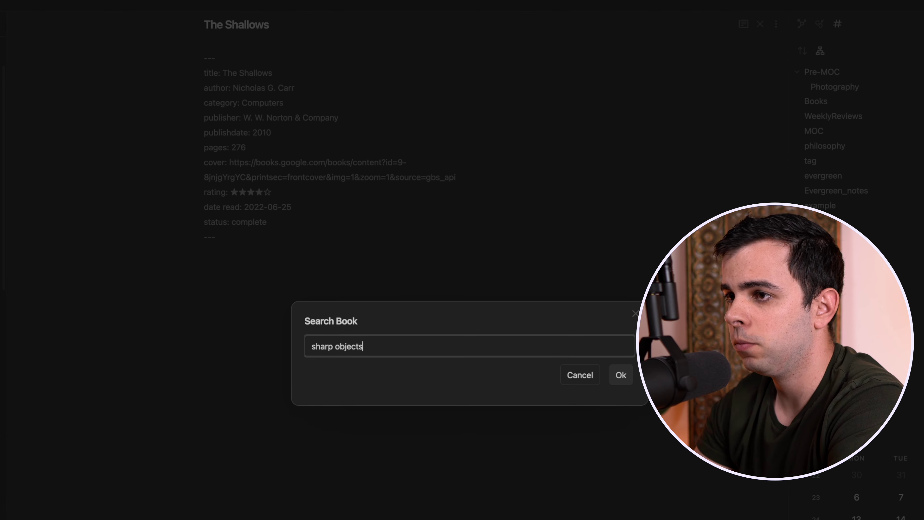
pyautogui.press('Return')
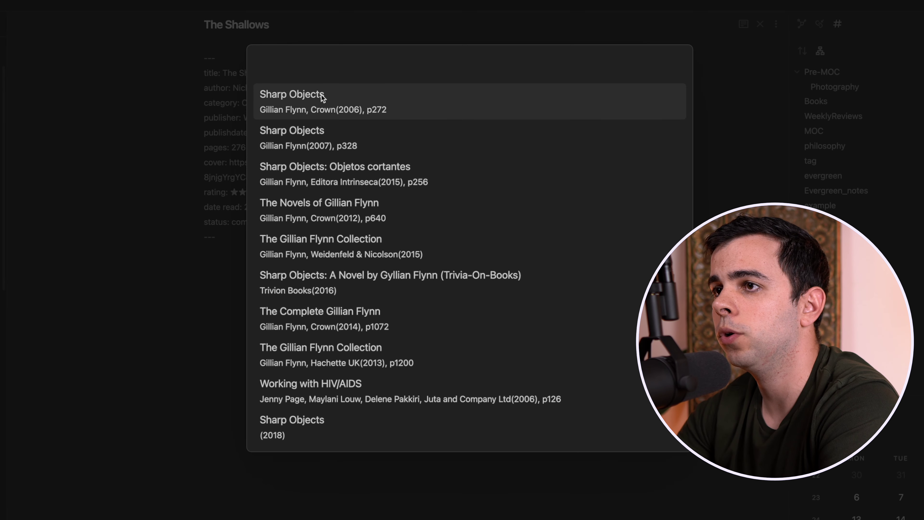
pyautogui.click(324, 95)
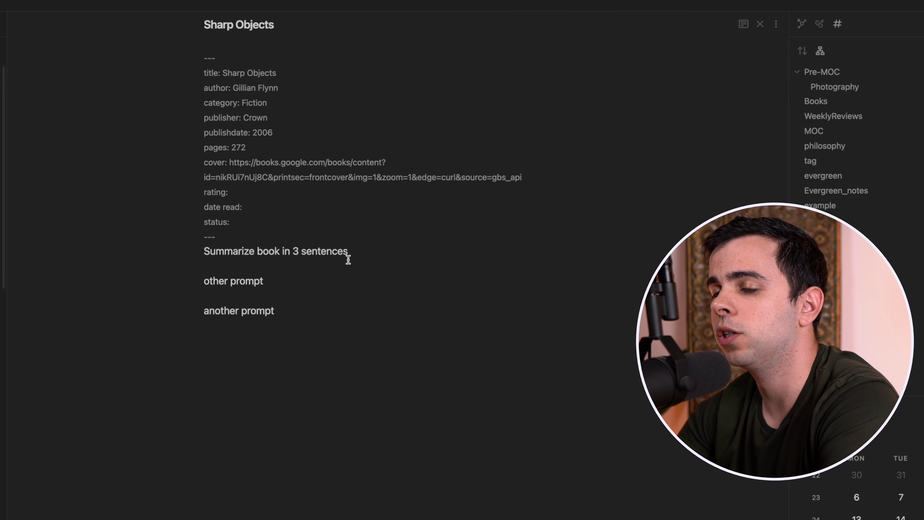
# Select the prompt lines, starting with 'Summarize book in 3 sentences', in the new note
pyautogui.click(374, 254)
pyautogui.moveTo(376, 254); pyautogui.dragTo(141, 254)
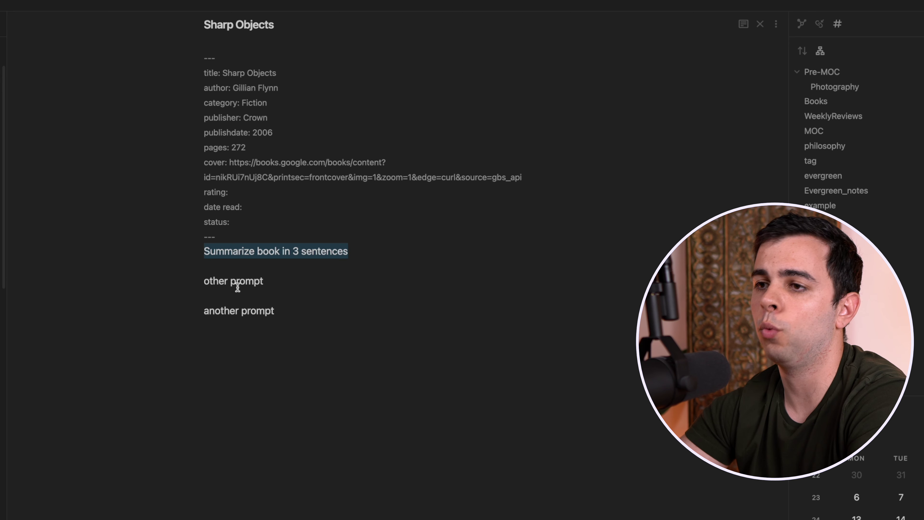
pyautogui.hotkey('shift', 'Down')
pyautogui.hotkey('shift', 'Down')
pyautogui.hotkey('shift', 'Down')
pyautogui.click(394, 276)
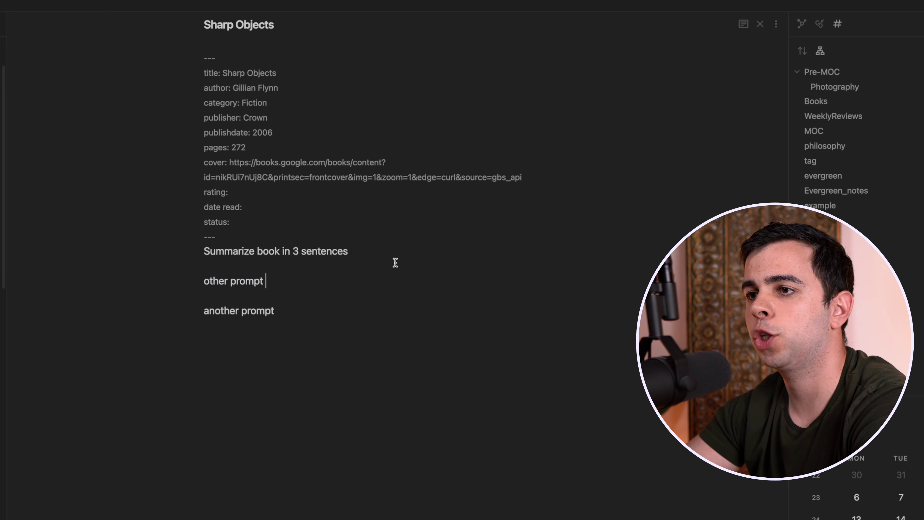
pyautogui.moveTo(365, 287); pyautogui.dragTo(205, 208)
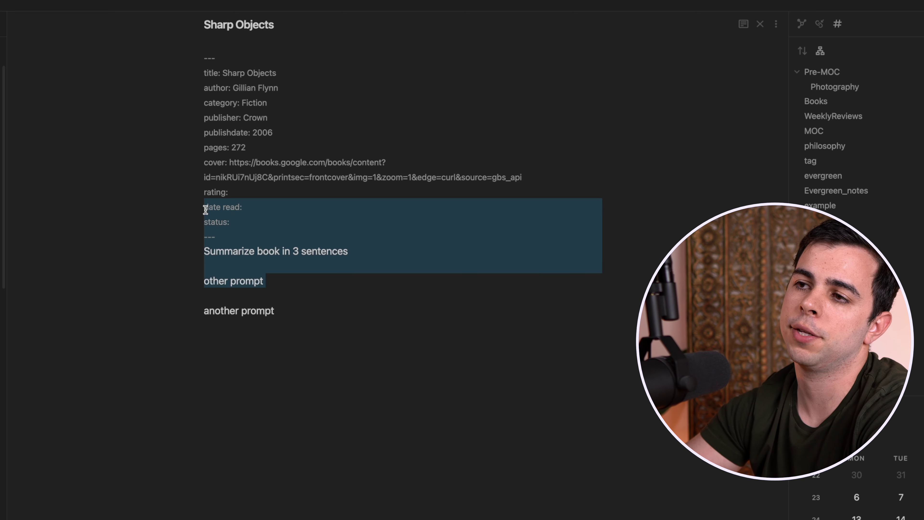
pyautogui.click(355, 313)
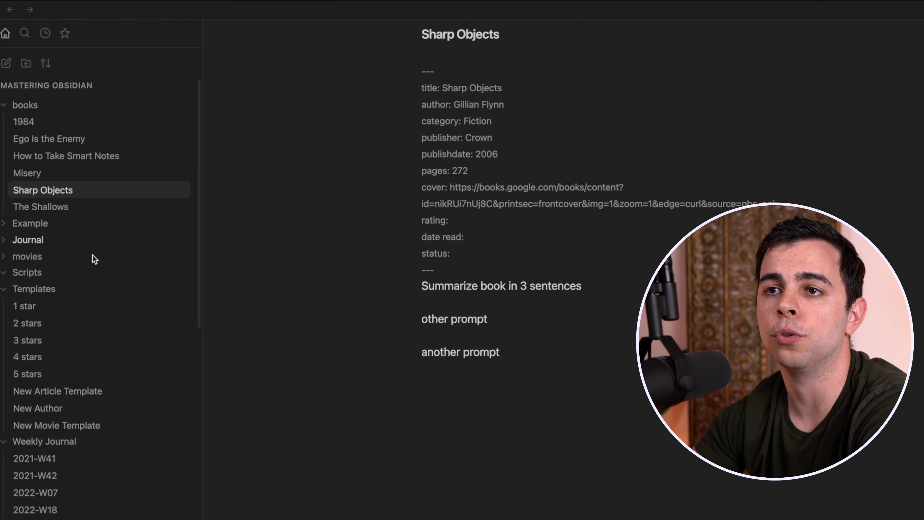
# Create a new Templates note with frontmatter tags: author and an empty genre field
pyautogui.click(57, 287)
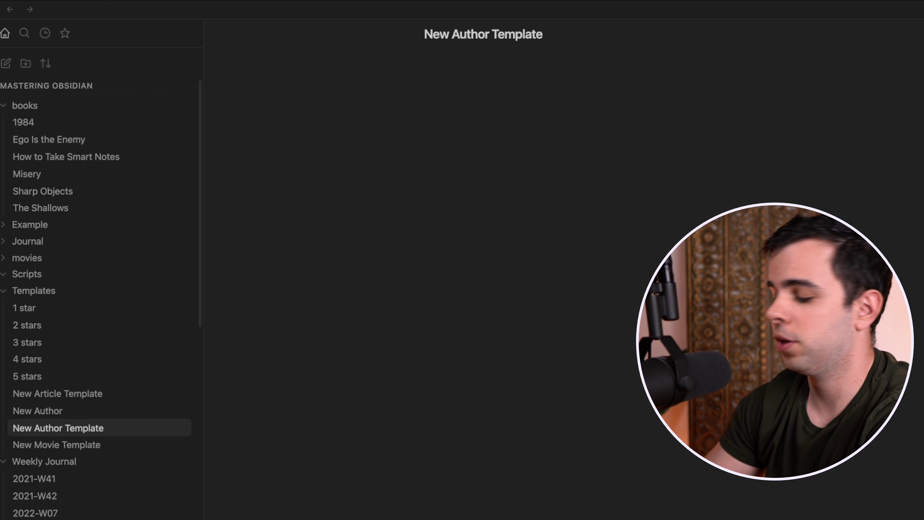
pyautogui.write('---')
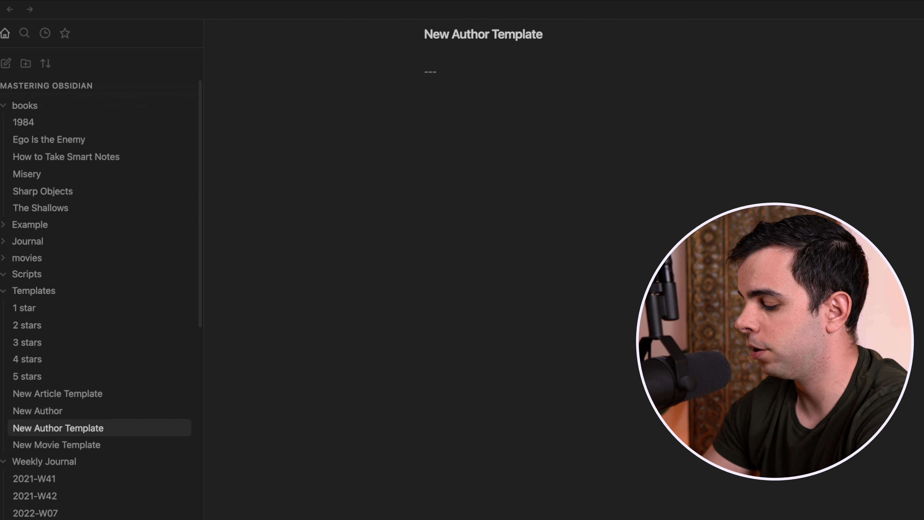
pyautogui.press('Return')
pyautogui.write('tags:')
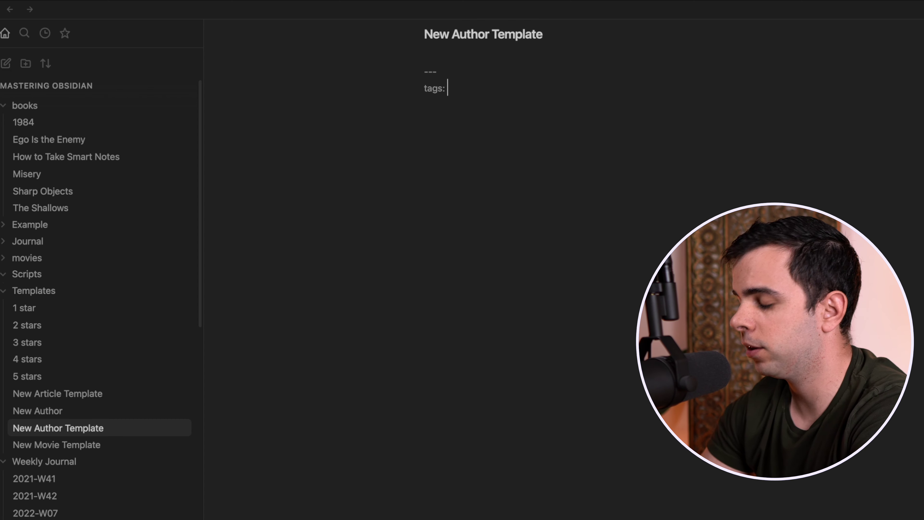
pyautogui.write('author')
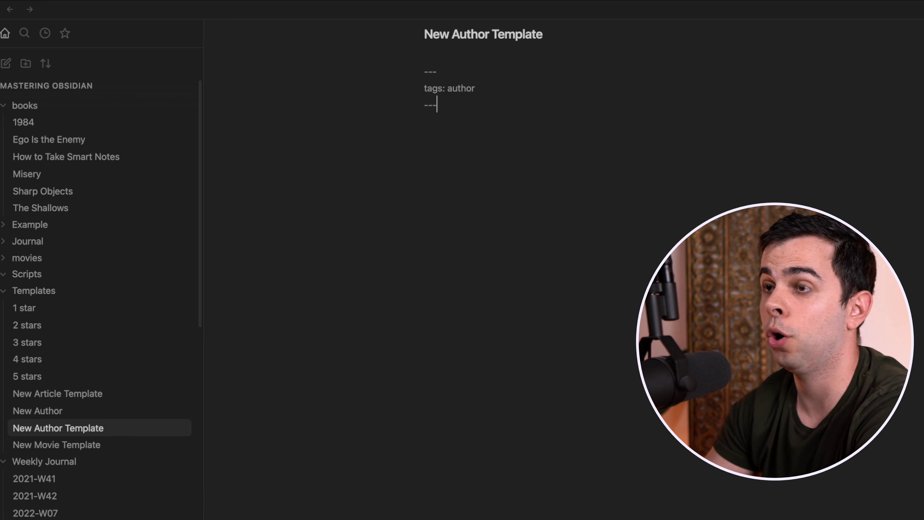
pyautogui.press('BackSpace')
pyautogui.press('BackSpace')
pyautogui.press('BackSpace')
pyautogui.write('g')
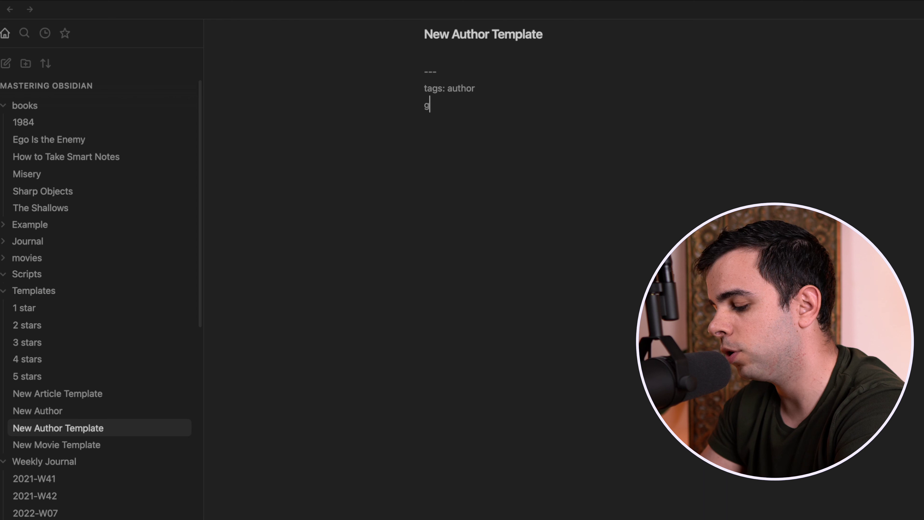
pyautogui.write('enre: ')
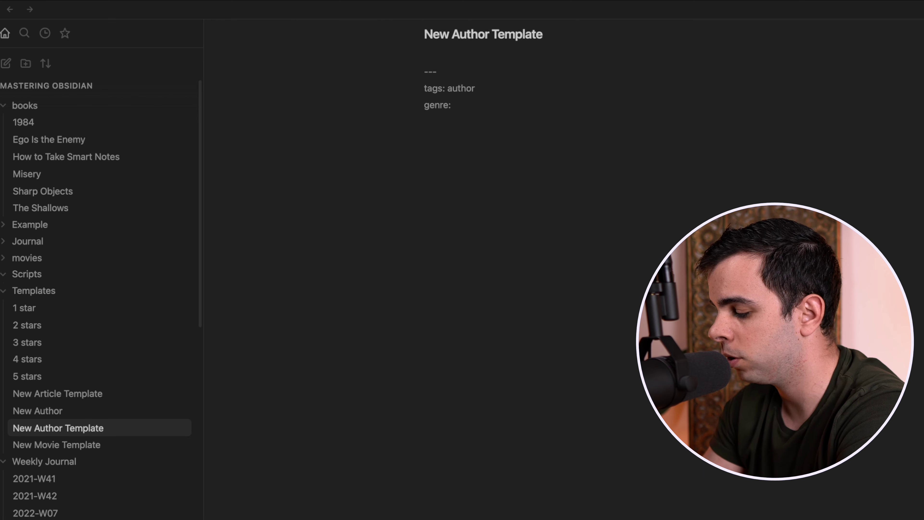
pyautogui.write('---')
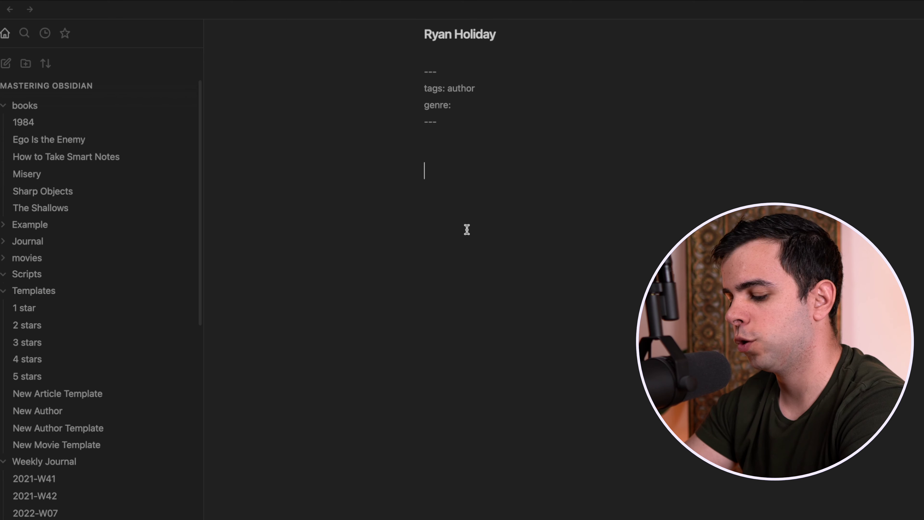
# Paste the author's books dataview table, then start a new note titled 'Ryan Holiday'
pyautogui.write('```dataview TABLE author, date, rating WHERE contains(author, "") FROM "books" ```')
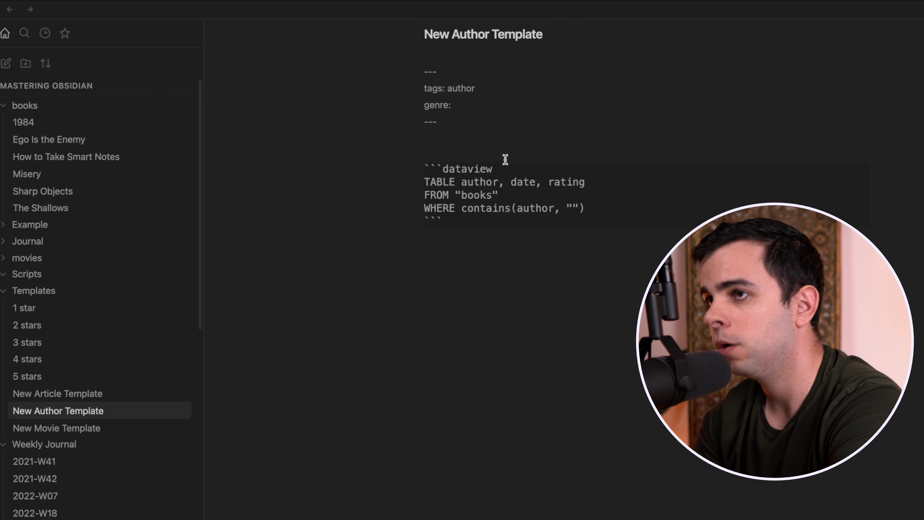
pyautogui.hotkey('ctrl', 'n')
pyautogui.write('Ryan Holid')
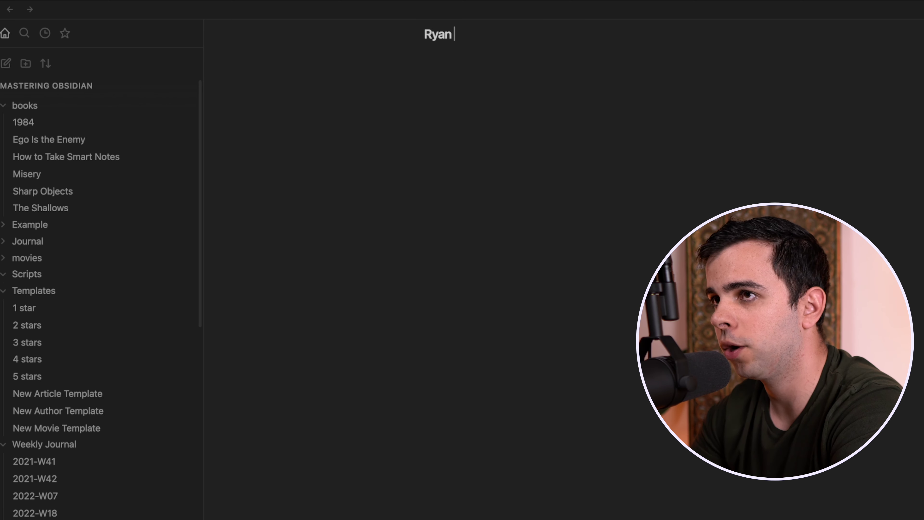
pyautogui.write('ay')
# Insert the New Author Template, enter 'Ryan Holiday' as the author filter, and switch to reading view
pyautogui.press('Return')
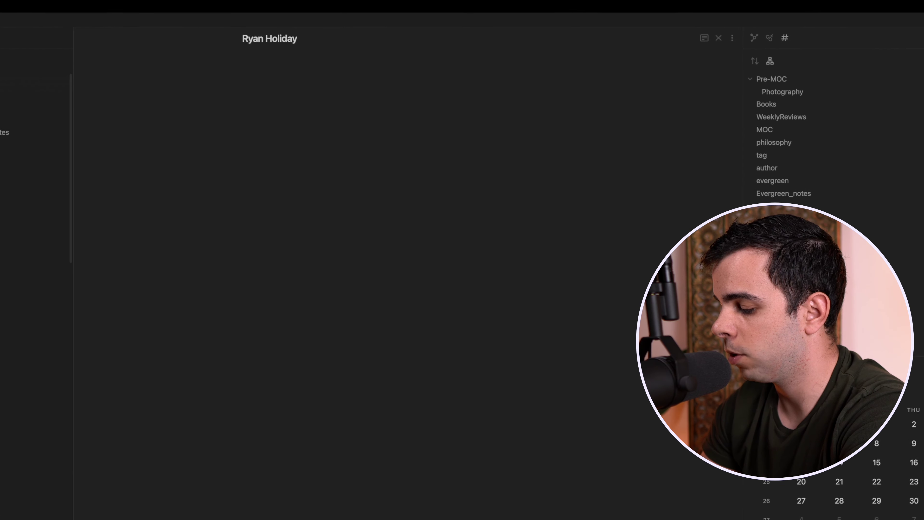
pyautogui.press('super+p')
pyautogui.write("temp'")
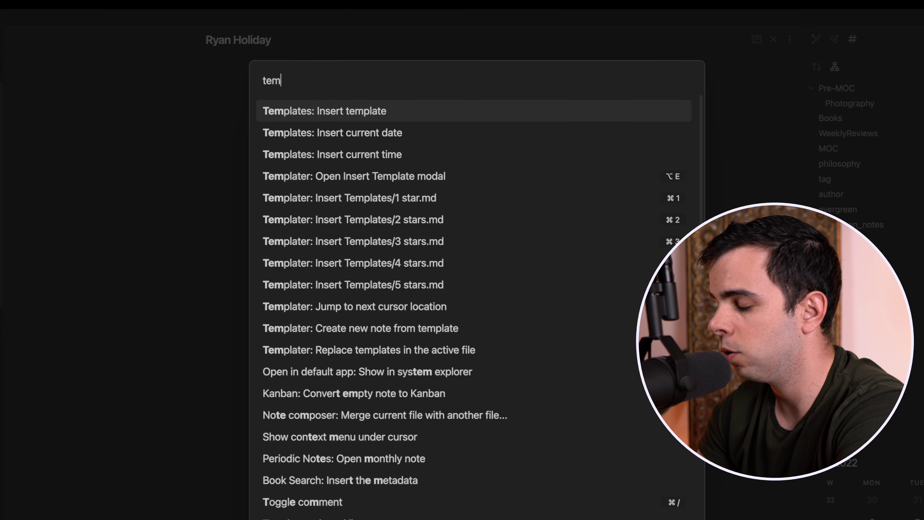
pyautogui.press('BackSpace')
pyautogui.press('Return')
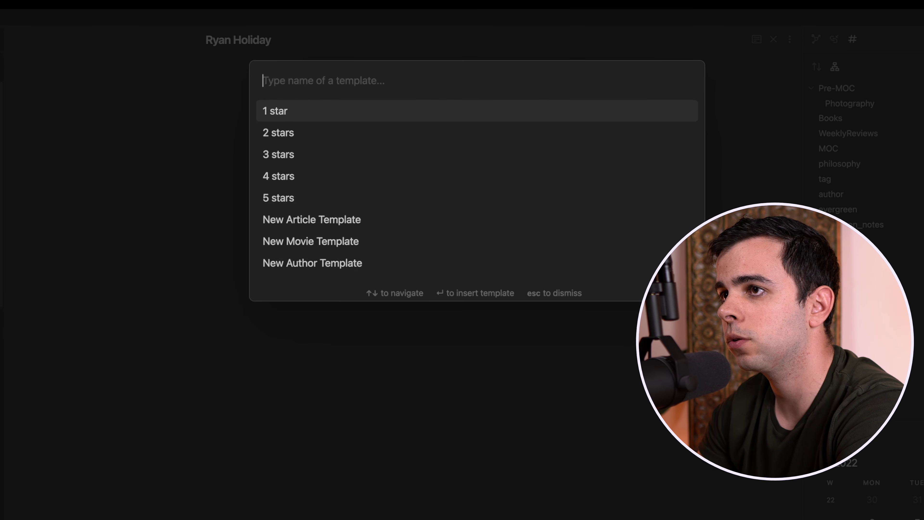
pyautogui.click(312, 263)
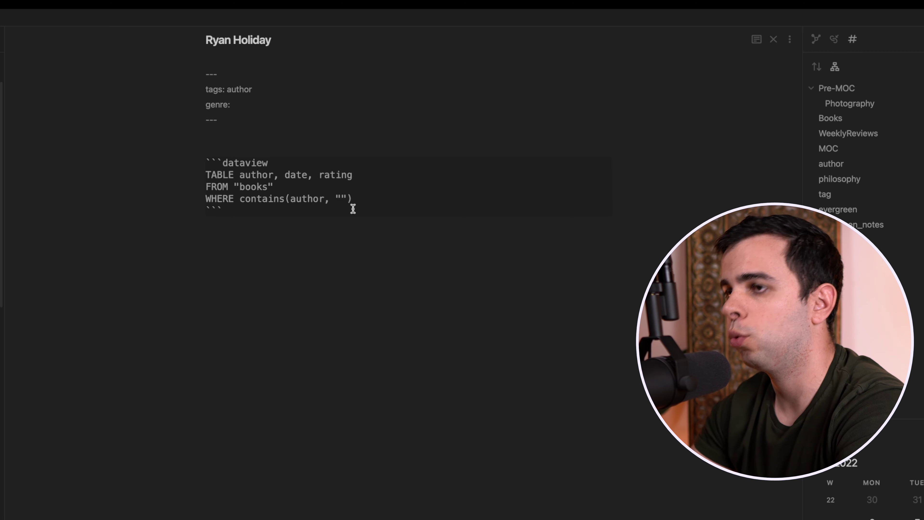
pyautogui.write('Ryan Holiday')
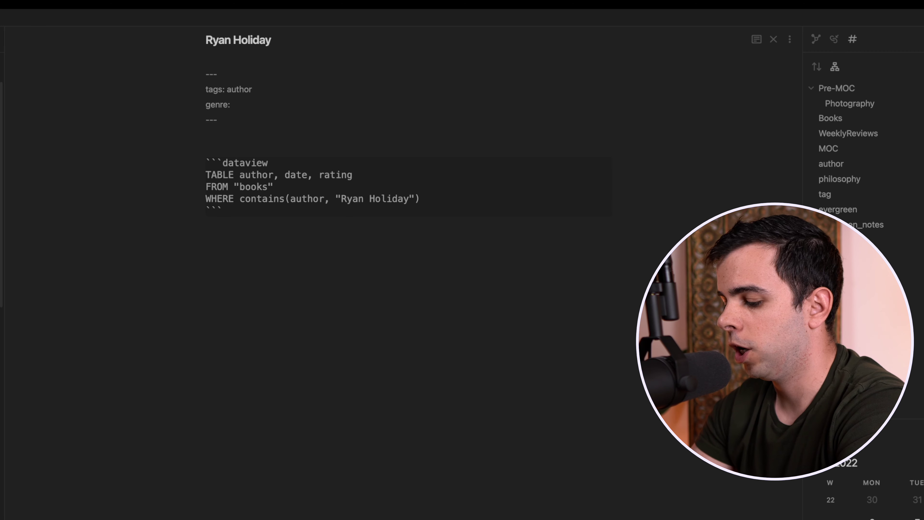
pyautogui.press('super+e')
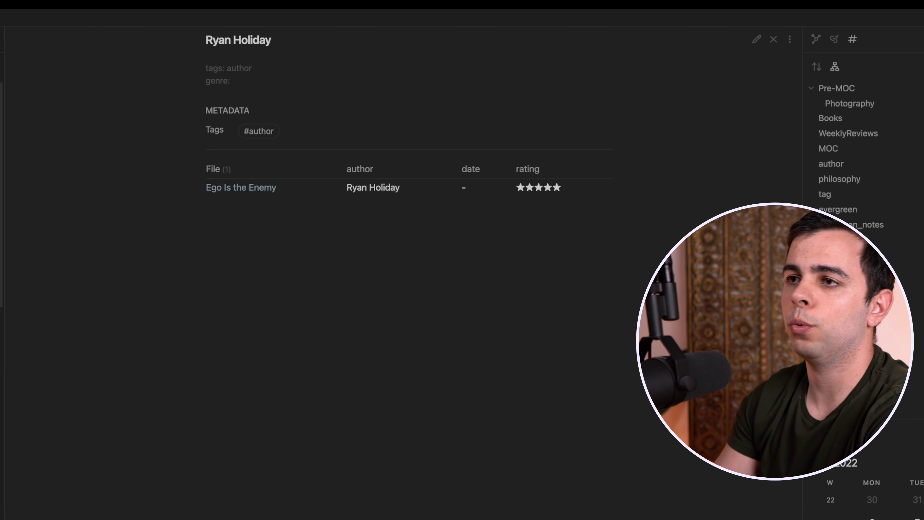
# Create a book note for 'the daily stoic' from the first Book Search result
pyautogui.press('super+p')
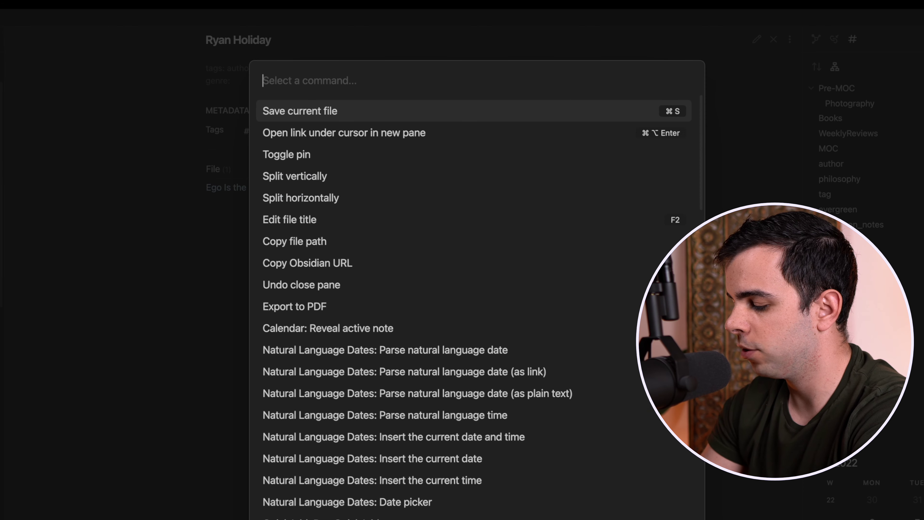
pyautogui.write('book sea')
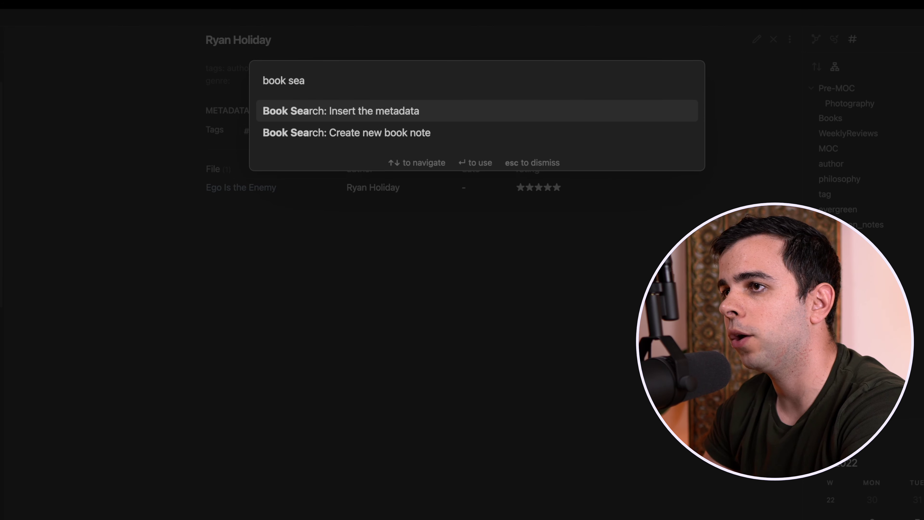
pyautogui.press('Down')
pyautogui.press('Return')
pyautogui.write('the ')
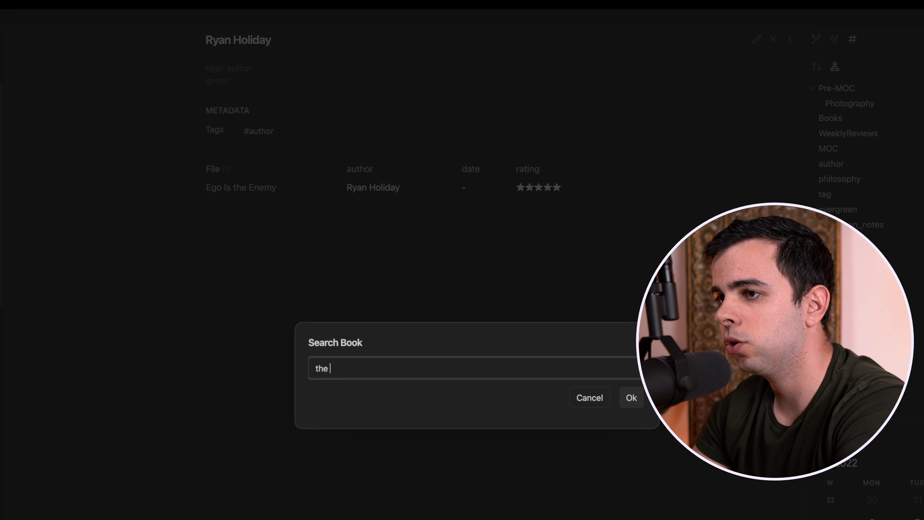
pyautogui.write('daily stoic')
pyautogui.press('Return')
pyautogui.click(439, 114)
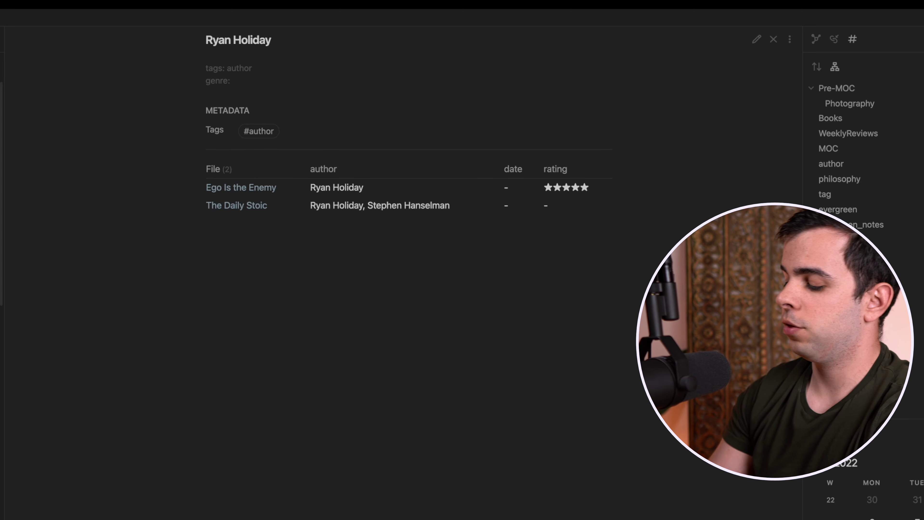
pyautogui.press('super+o')
# Open the Favorite Books note by searching 'books' in the note switcher
pyautogui.write('books')
pyautogui.press('Return')
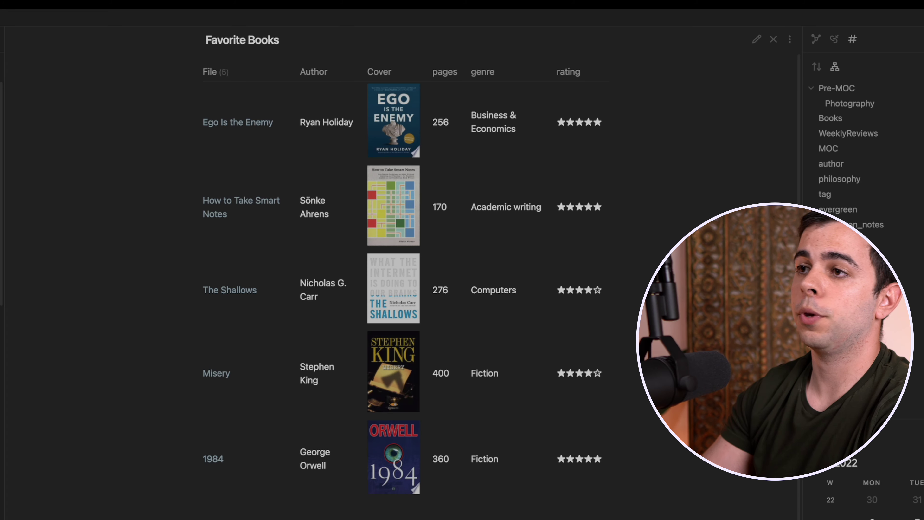